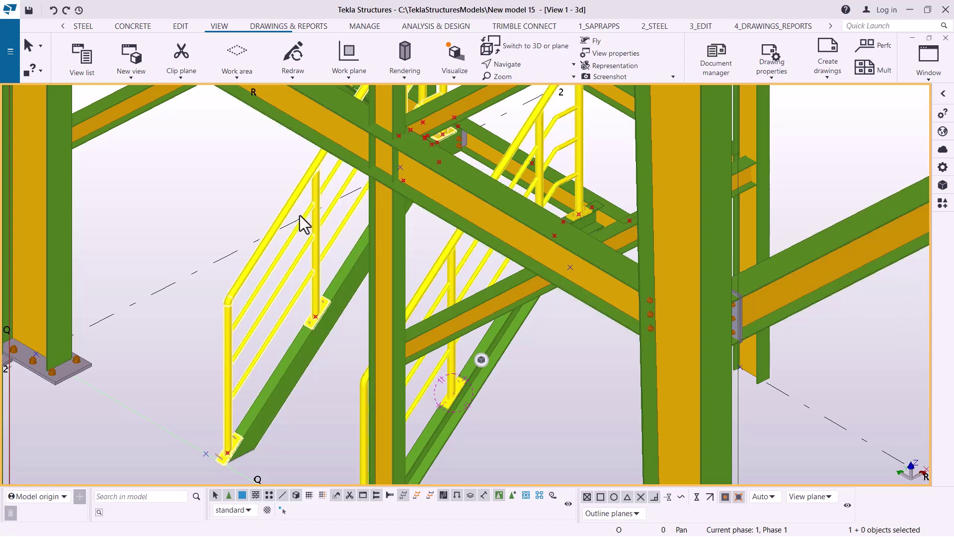
# Show the components catalogue filtered by 'mar' and orbit the 3D view toward the lower stair
pyautogui.scroll(-2, 300, 216)
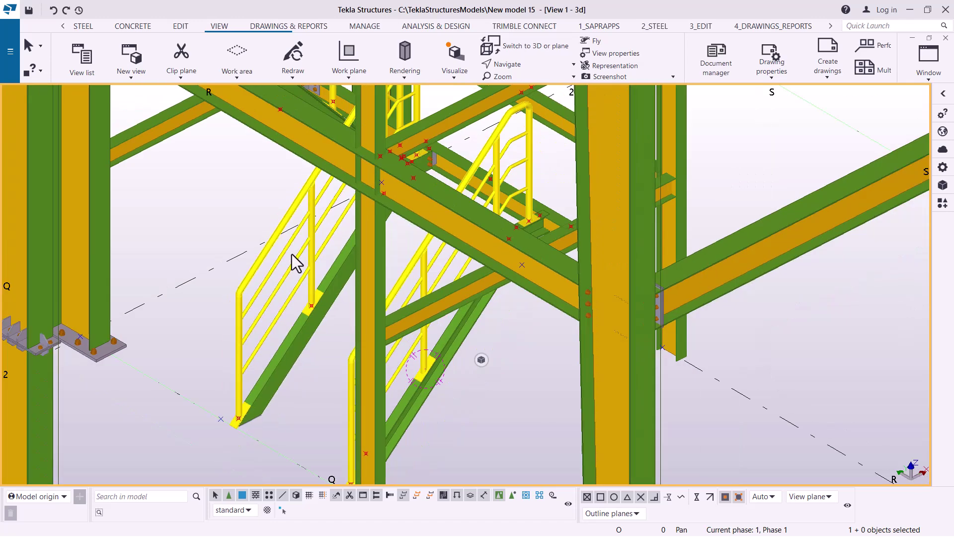
pyautogui.click(944, 206)
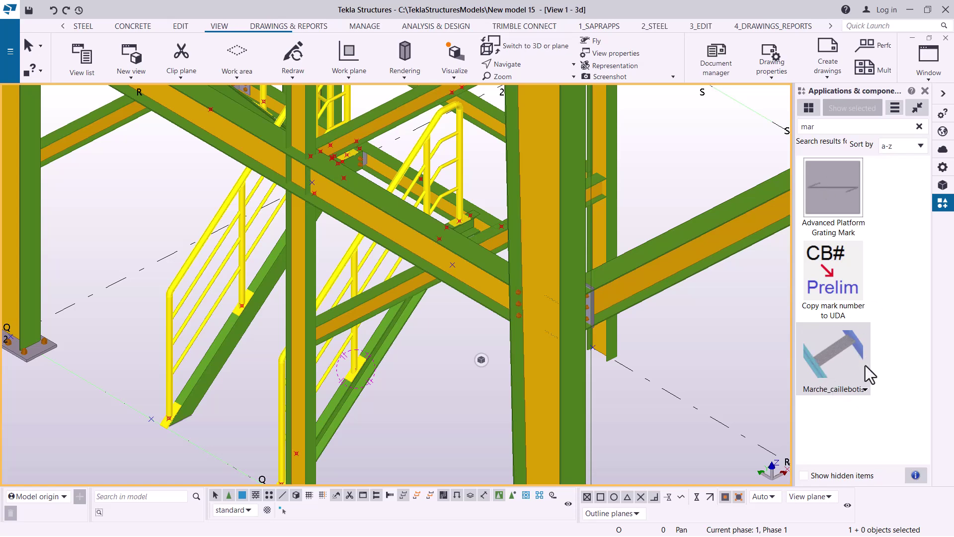
pyautogui.moveTo(298, 392)
pyautogui.keyDown('ctrl'); pyautogui.mouseDown(button='middle')
pyautogui.moveTo(181, 441)
pyautogui.moveTo(251, 309)
pyautogui.moveTo(305, 398)
pyautogui.moveTo(277, 432)
pyautogui.moveTo(279, 175)
pyautogui.mouseUp(button='middle'); pyautogui.keyUp('ctrl')
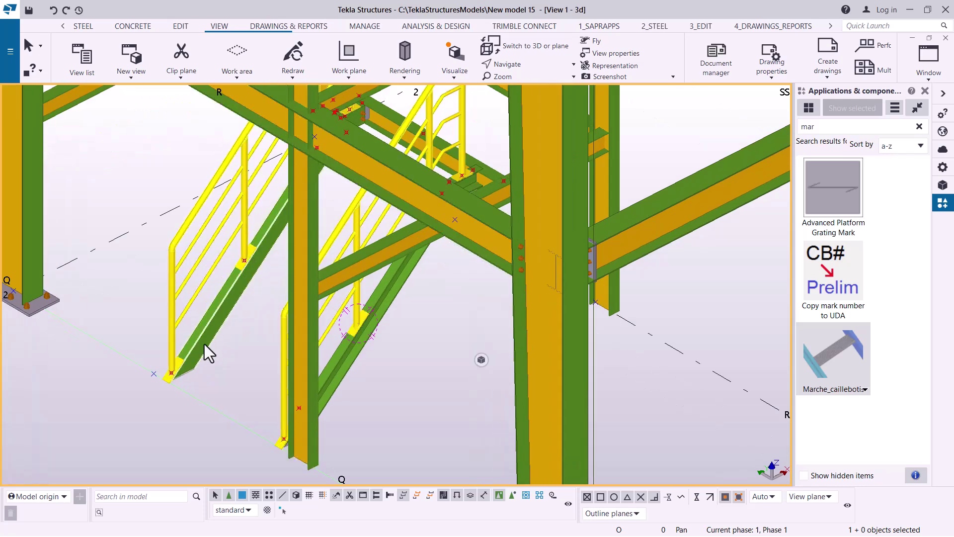
pyautogui.moveTo(204, 344)
pyautogui.keyDown('ctrl'); pyautogui.mouseDown(button='middle')
pyautogui.moveTo(195, 363)
pyautogui.moveTo(266, 311)
pyautogui.mouseUp(button='middle'); pyautogui.keyUp('ctrl')
pyautogui.moveTo(422, 333)
pyautogui.keyDown('ctrl'); pyautogui.mouseDown(button='middle')
pyautogui.moveTo(262, 324)
pyautogui.moveTo(388, 276)
pyautogui.moveTo(378, 229)
pyautogui.mouseUp(button='middle'); pyautogui.keyUp('ctrl')
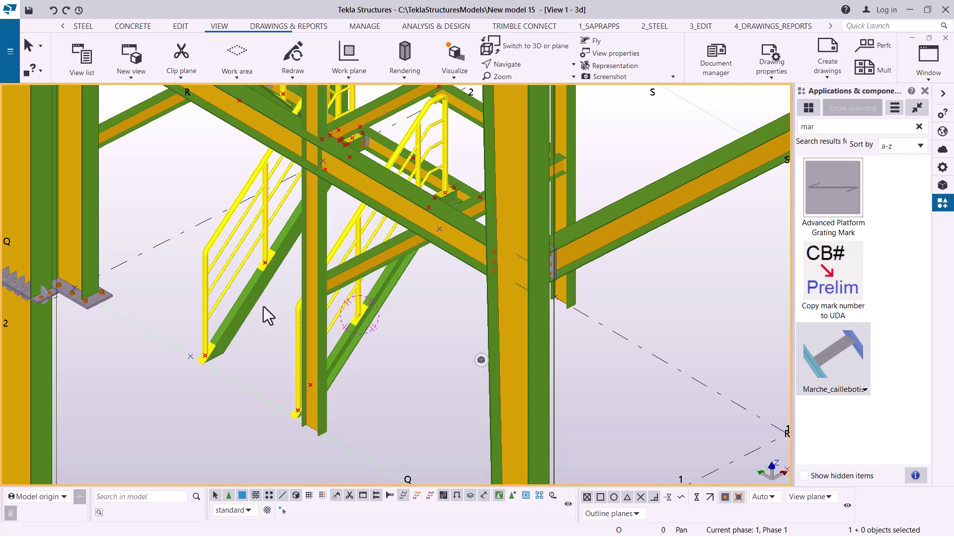
pyautogui.scroll(2, 206, 352)
pyautogui.scroll(2, 206, 345)
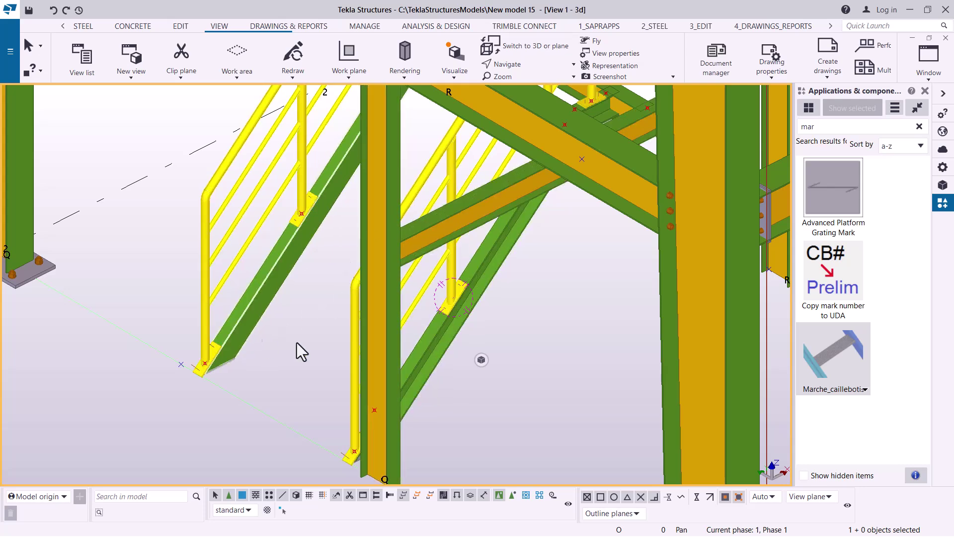
pyautogui.keyDown('ctrl'); pyautogui.moveTo(318, 222); pyautogui.dragTo(333, 418, button='middle'); pyautogui.keyUp('ctrl')
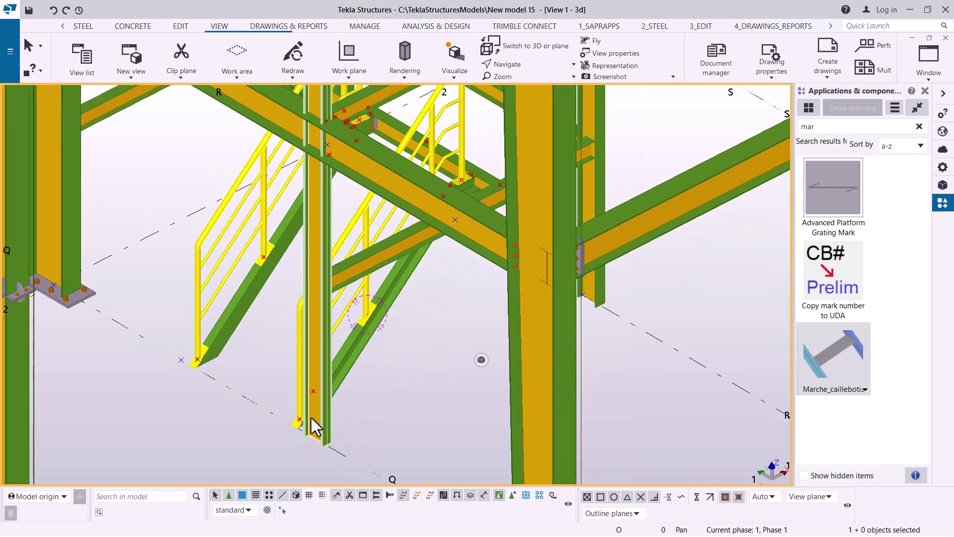
# Start Marche_caillebotis, picking the right stringer as main part and the left as secondary
pyautogui.click(827, 356)
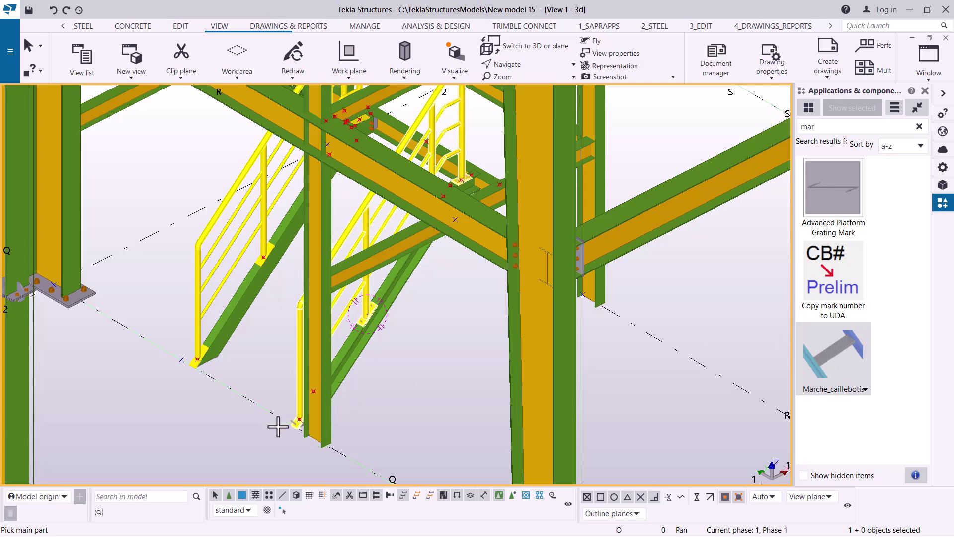
pyautogui.scroll(2, 274, 426)
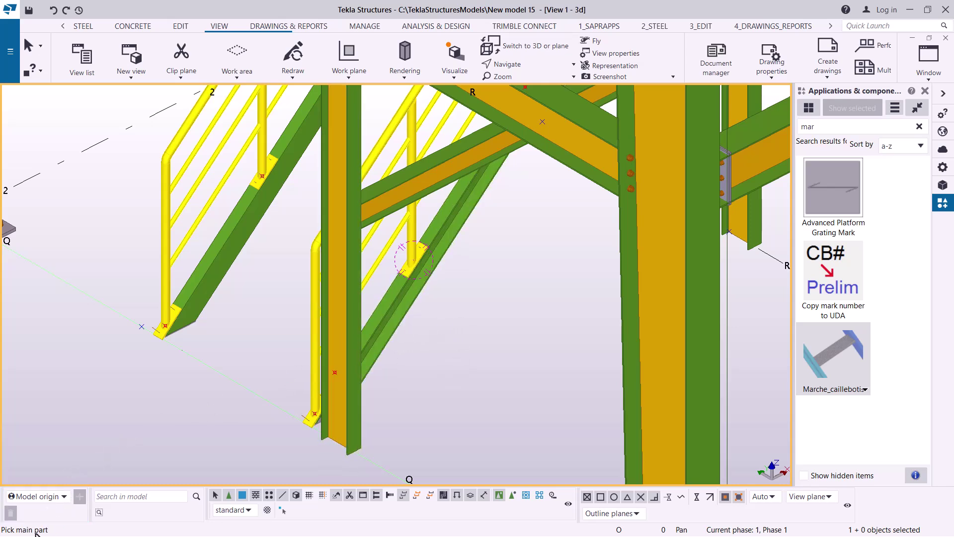
pyautogui.click(389, 324)
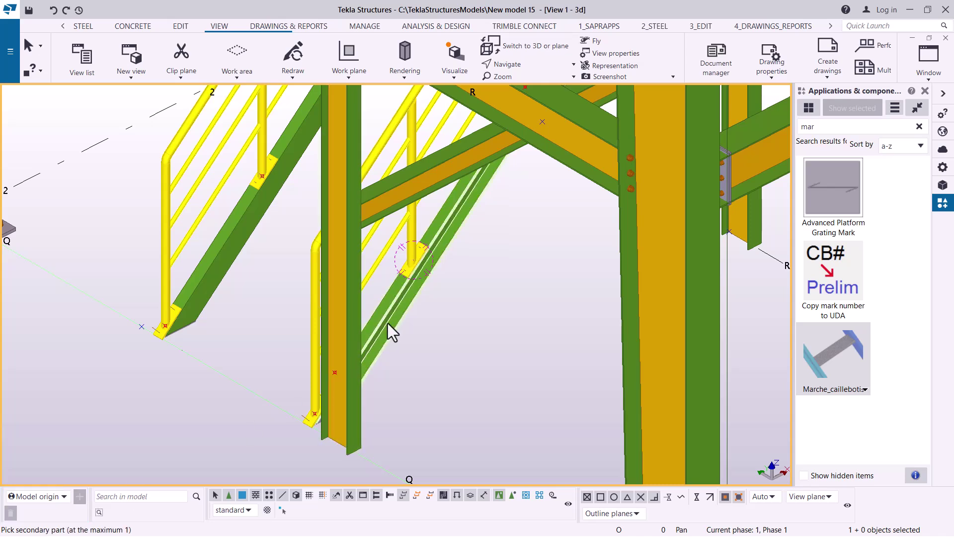
pyautogui.click(227, 237)
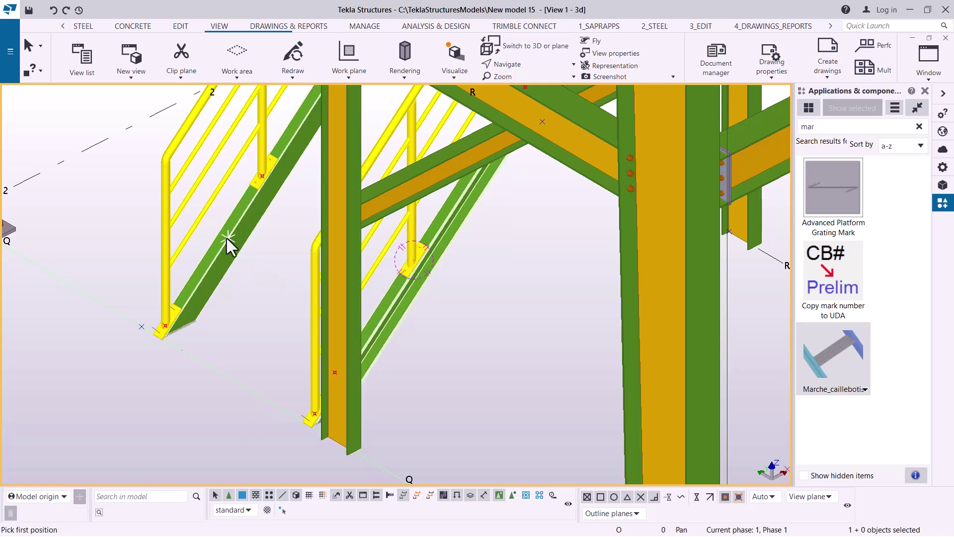
pyautogui.scroll(5, 335, 390)
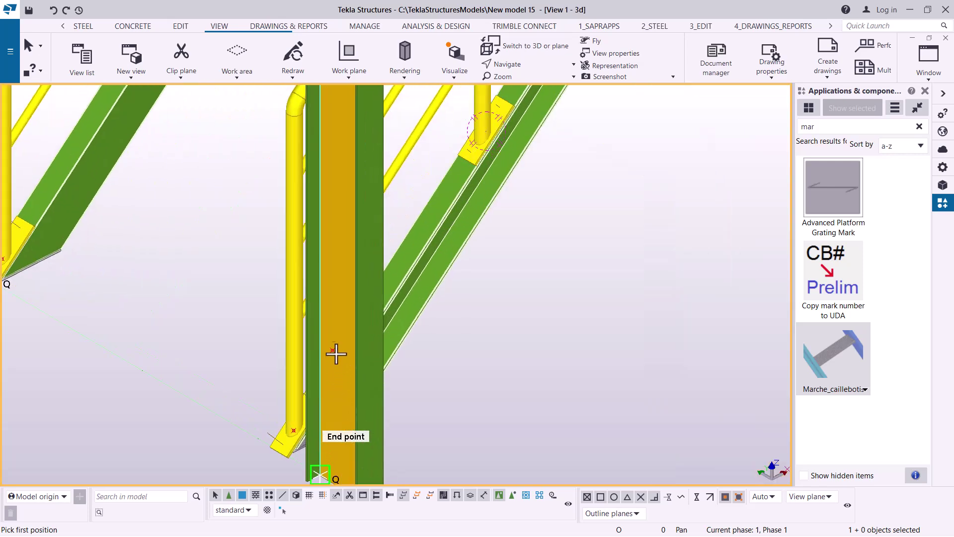
# Place the tread from the stringer end intersection to a perpendicular second point
pyautogui.click(333, 351)
pyautogui.click(331, 352)
pyautogui.scroll(-1, 444, 350)
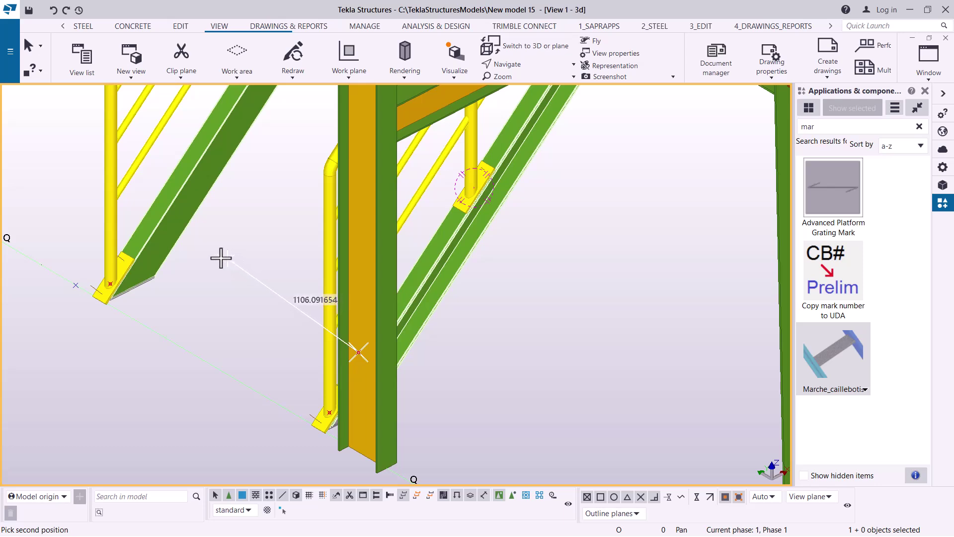
pyautogui.scroll(1, 164, 247)
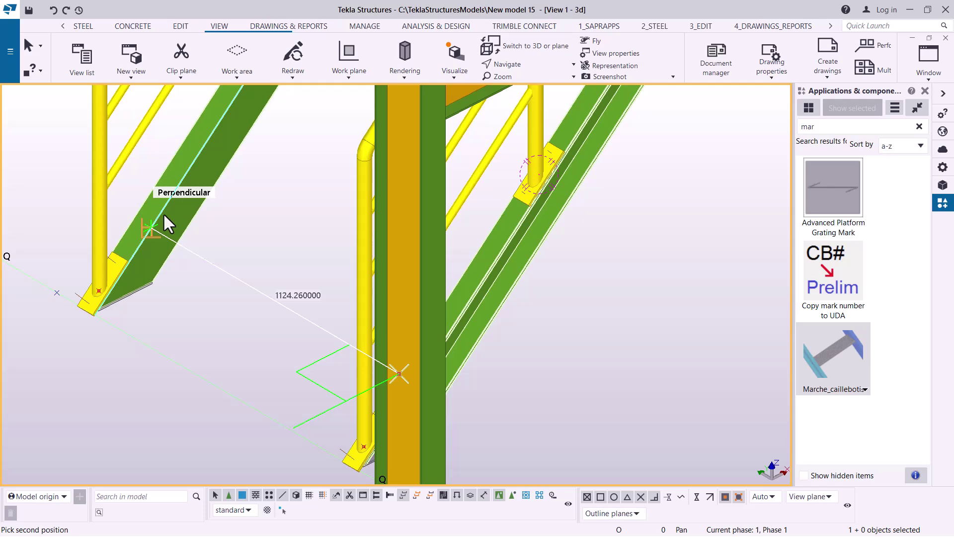
pyautogui.click(164, 216)
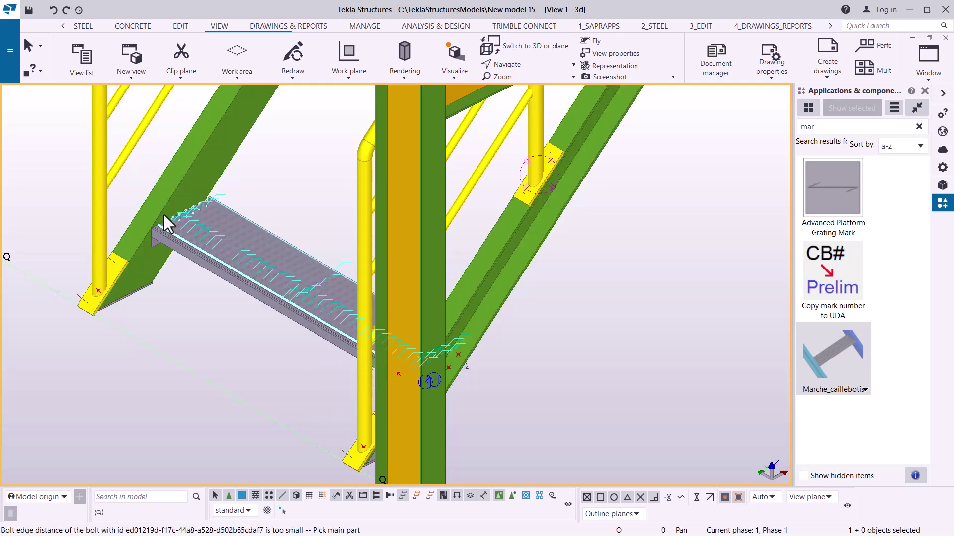
# Interrupt the tread placement command
pyautogui.rightClick(252, 184)
pyautogui.click(281, 191)
pyautogui.scroll(8, 202, 213)
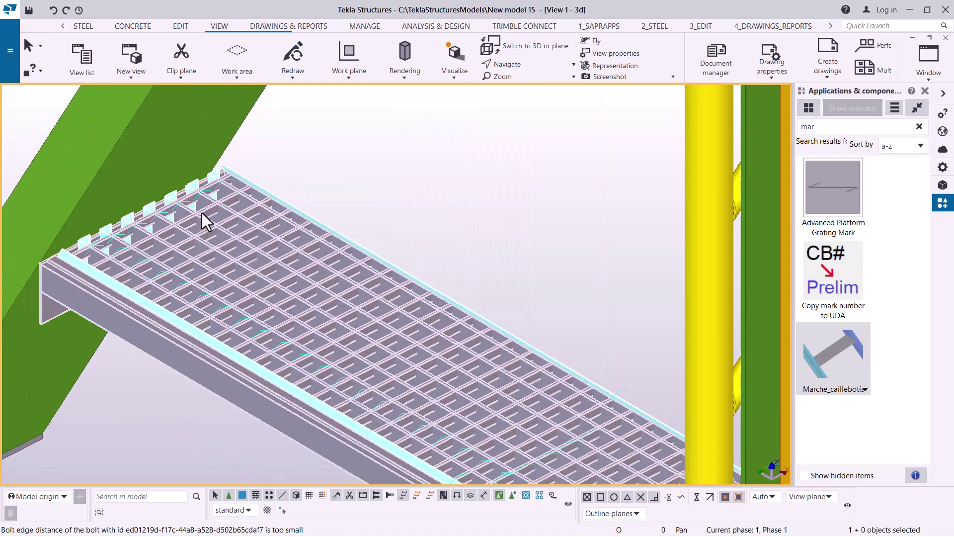
pyautogui.scroll(3, 207, 195)
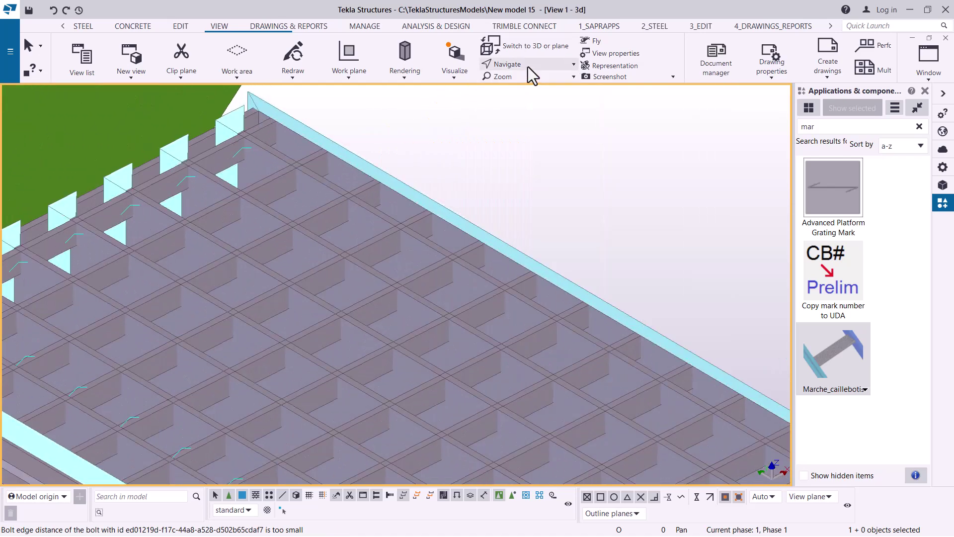
# Rotate the view with the mouse to inspect the new grating tread
pyautogui.click(528, 66)
pyautogui.click(524, 88)
pyautogui.scroll(-5, 412, 215)
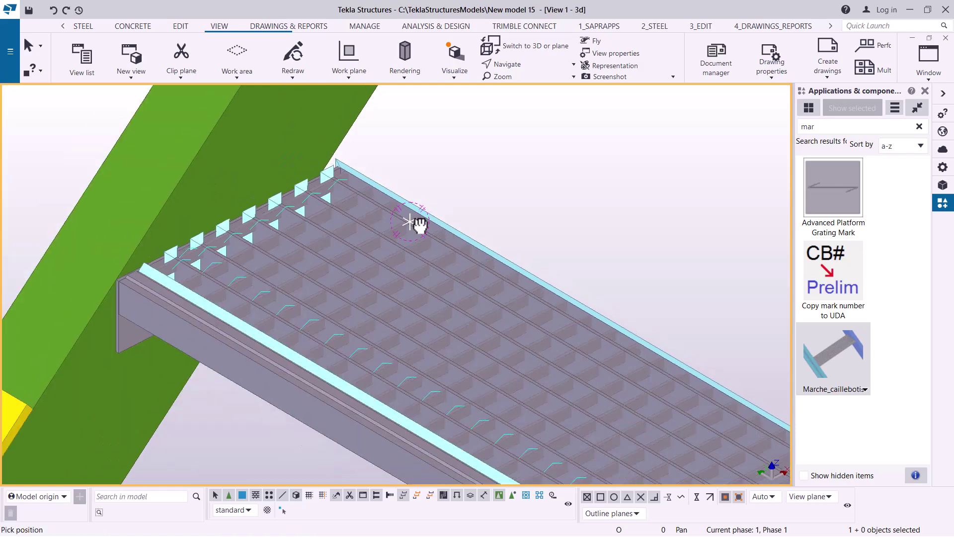
pyautogui.scroll(2, 418, 221)
pyautogui.moveTo(422, 252)
pyautogui.mouseDown()
pyautogui.moveTo(424, 283)
pyautogui.moveTo(406, 270)
pyautogui.mouseUp()
pyautogui.rightClick(483, 153)
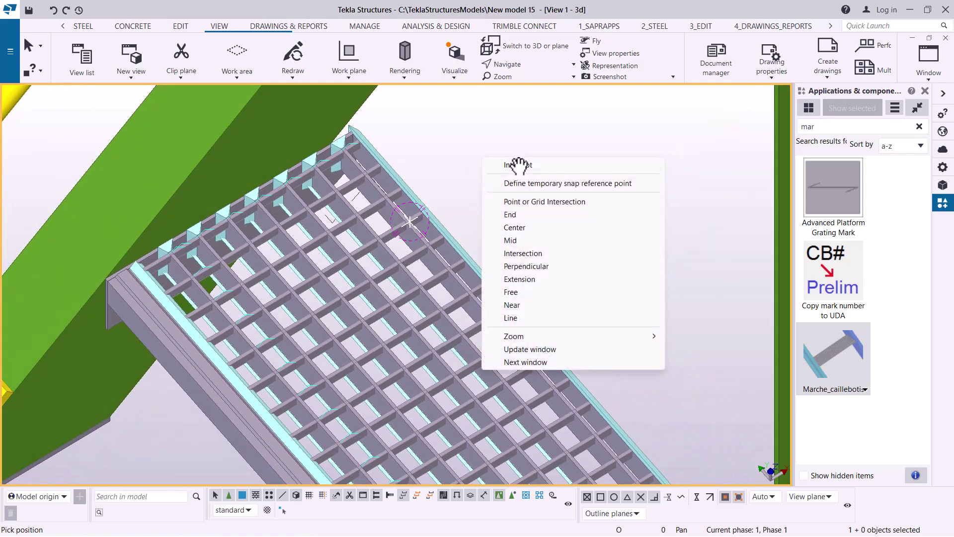
pyautogui.press('Escape')
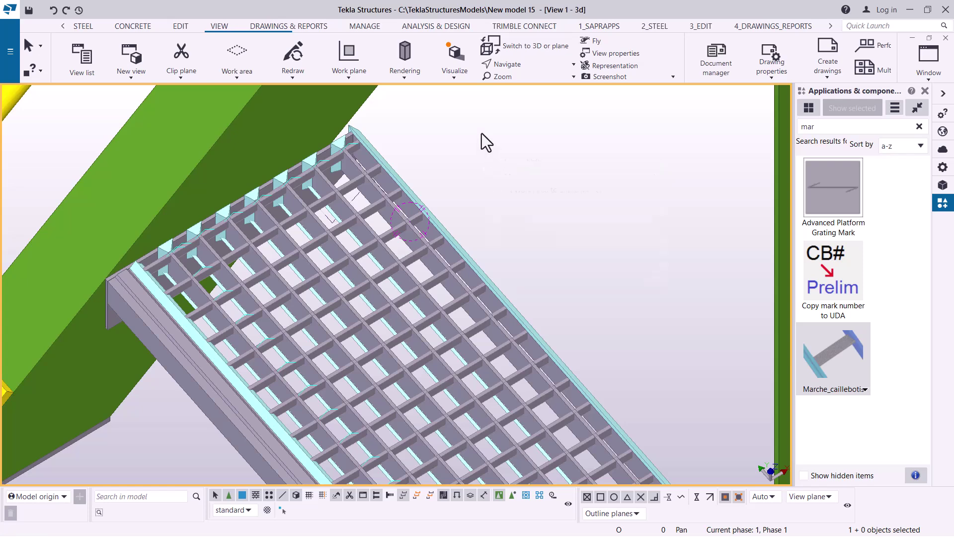
# Redraw the view and open the 3d view's properties
pyautogui.rightClick(482, 133)
pyautogui.click(520, 203)
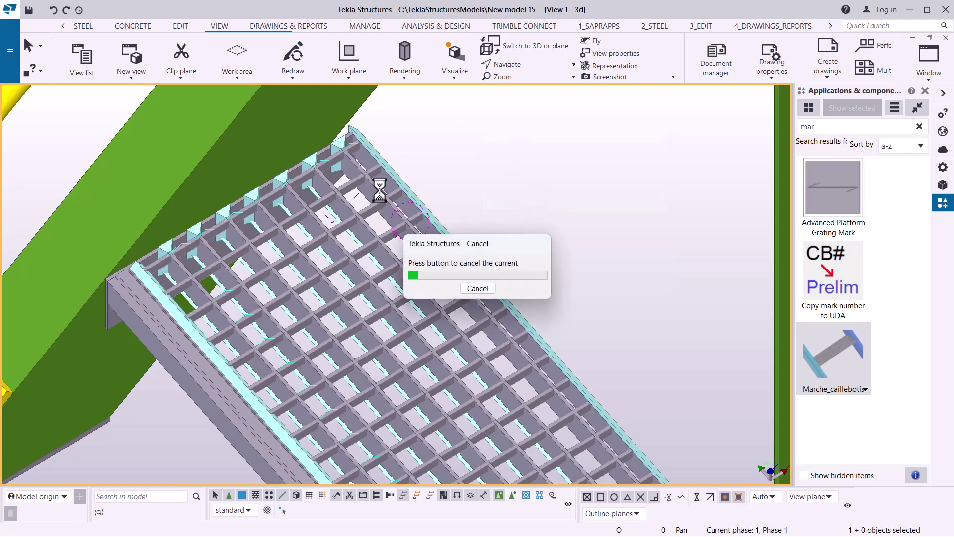
pyautogui.scroll(5, 320, 209)
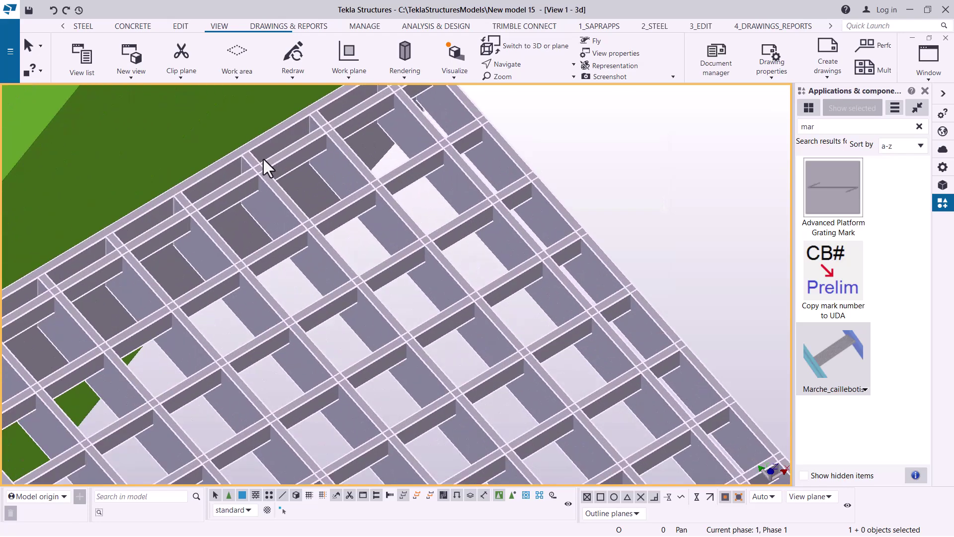
pyautogui.scroll(-4, 246, 206)
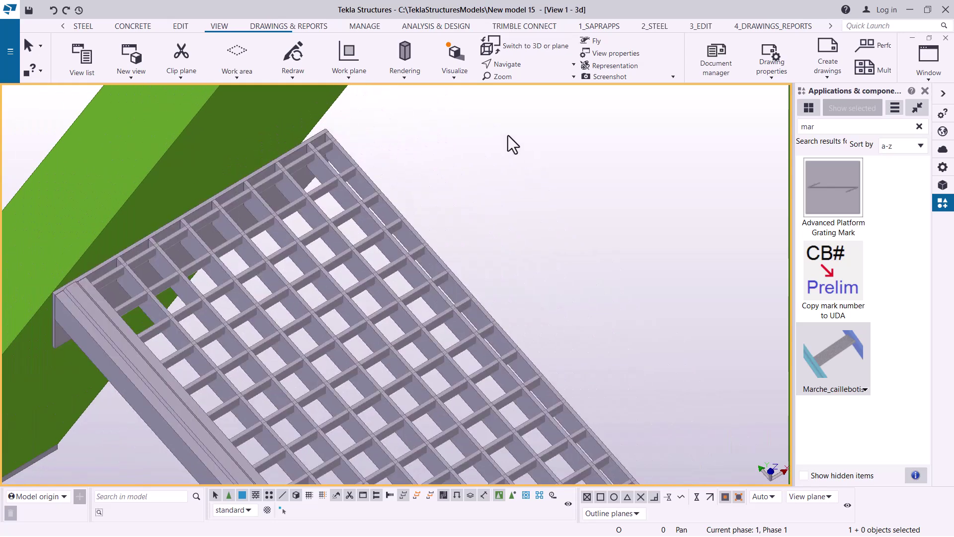
pyautogui.doubleClick(508, 135)
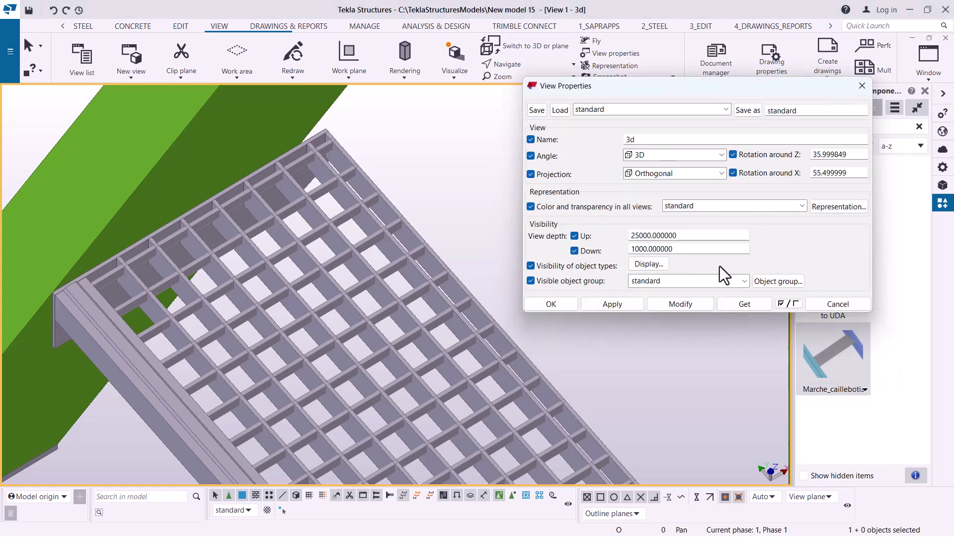
pyautogui.click(649, 264)
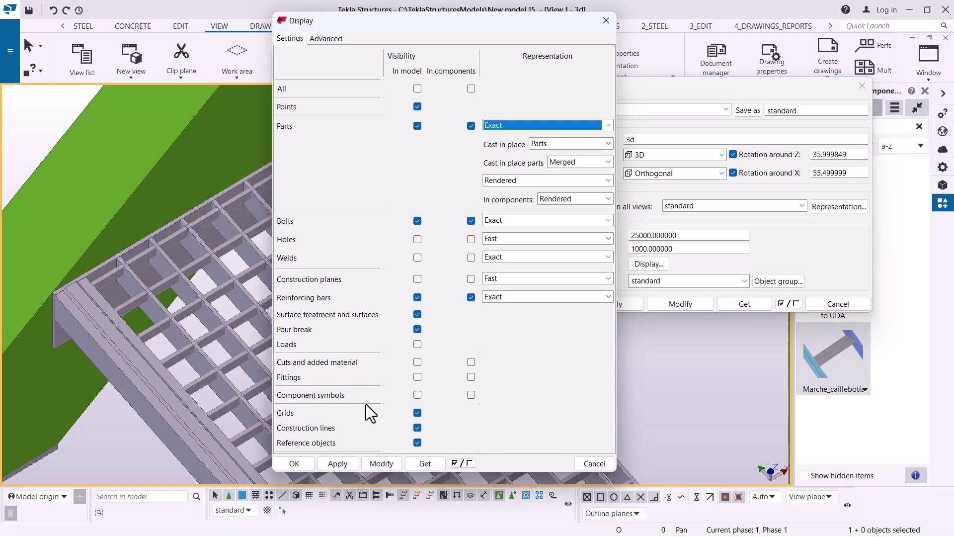
pyautogui.click(417, 314)
pyautogui.click(603, 20)
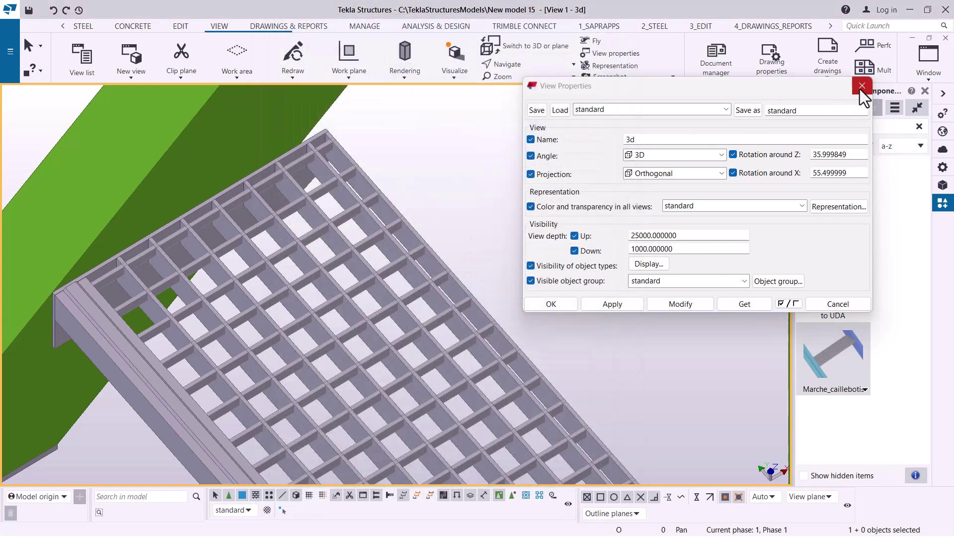
pyautogui.click(862, 86)
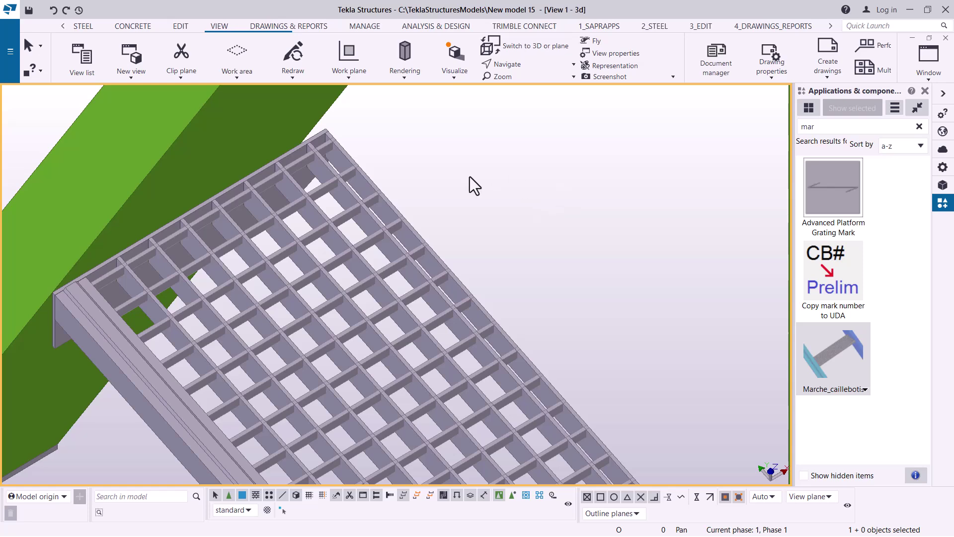
pyautogui.click(526, 65)
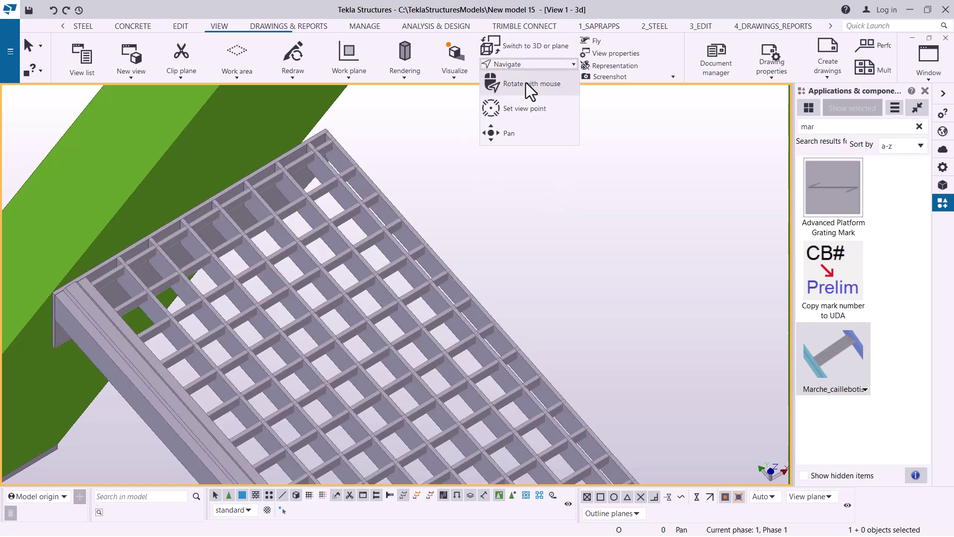
pyautogui.click(526, 83)
pyautogui.moveTo(437, 160); pyautogui.dragTo(319, 70)
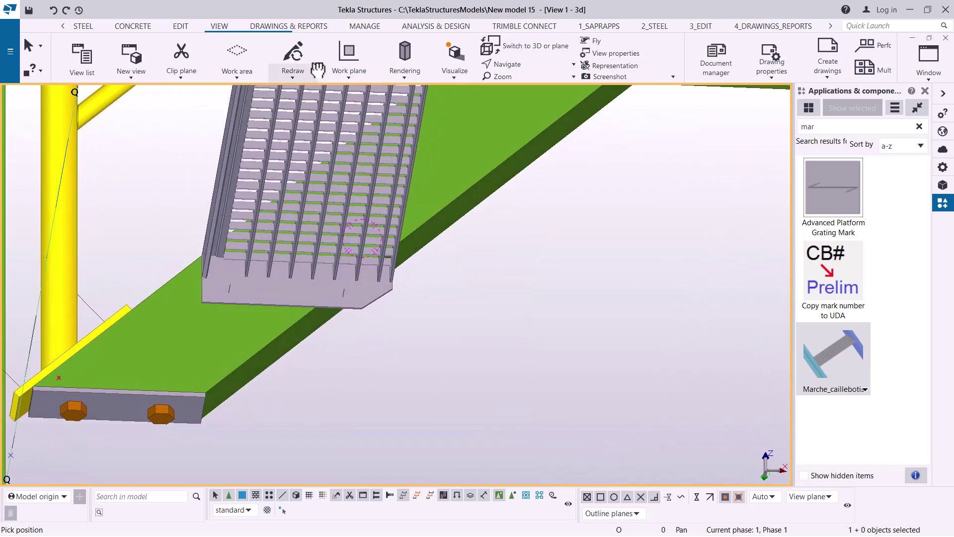
pyautogui.rightClick(337, 192)
pyautogui.click(364, 198)
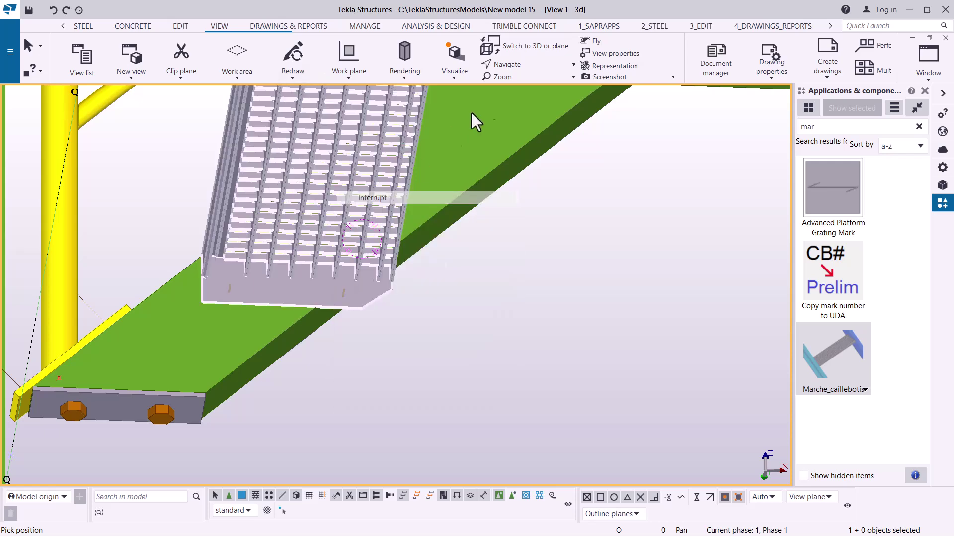
pyautogui.click(524, 69)
pyautogui.click(518, 85)
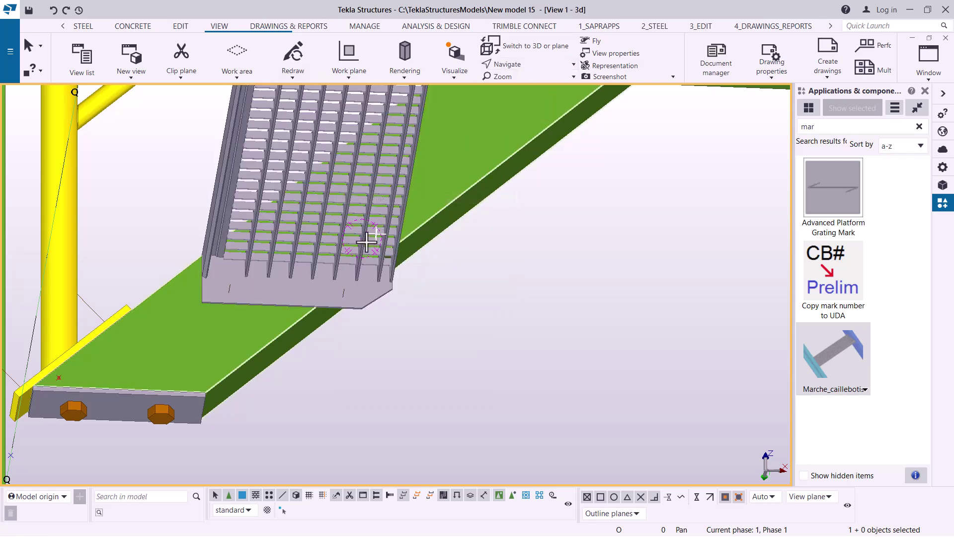
pyautogui.moveTo(375, 234); pyautogui.dragTo(458, 401)
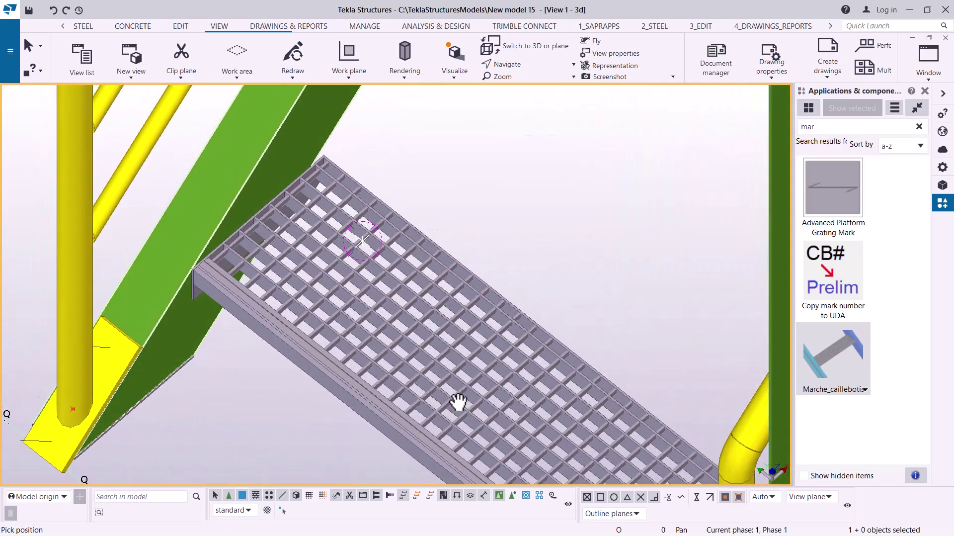
pyautogui.rightClick(372, 145)
pyautogui.click(416, 152)
pyautogui.moveTo(413, 159); pyautogui.dragTo(287, 195, button='middle')
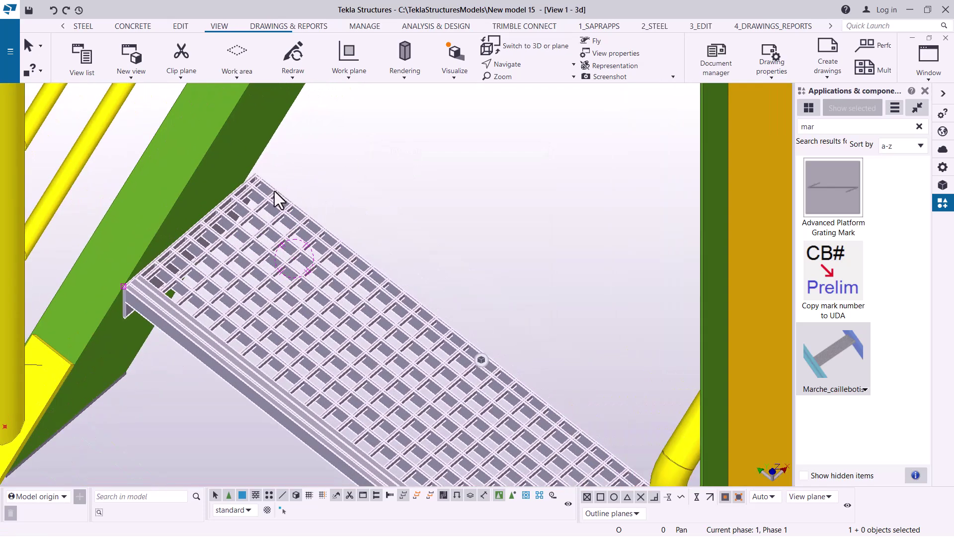
# In Marche_caillebotis properties, change the 250 grating dimension to 200, apply with Modify, and close
pyautogui.doubleClick(275, 191)
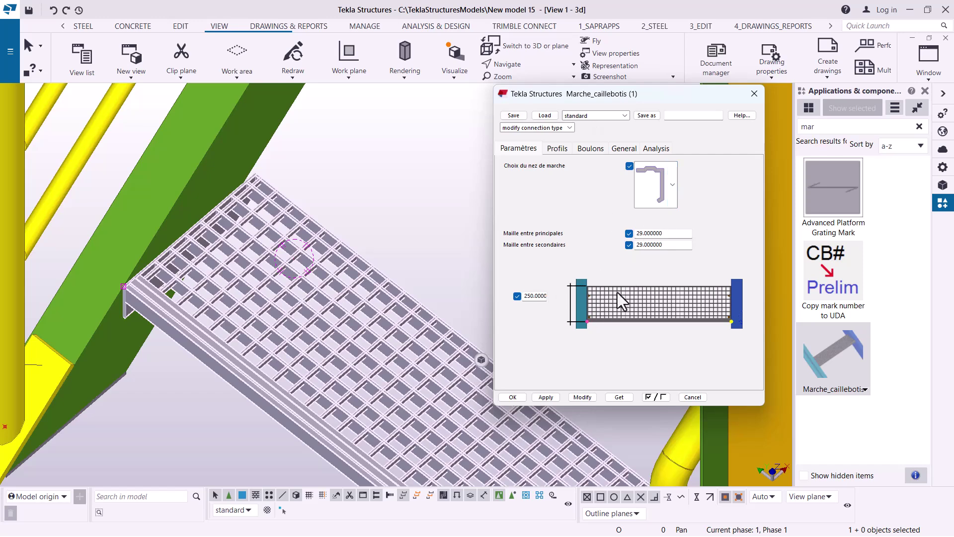
pyautogui.click(675, 194)
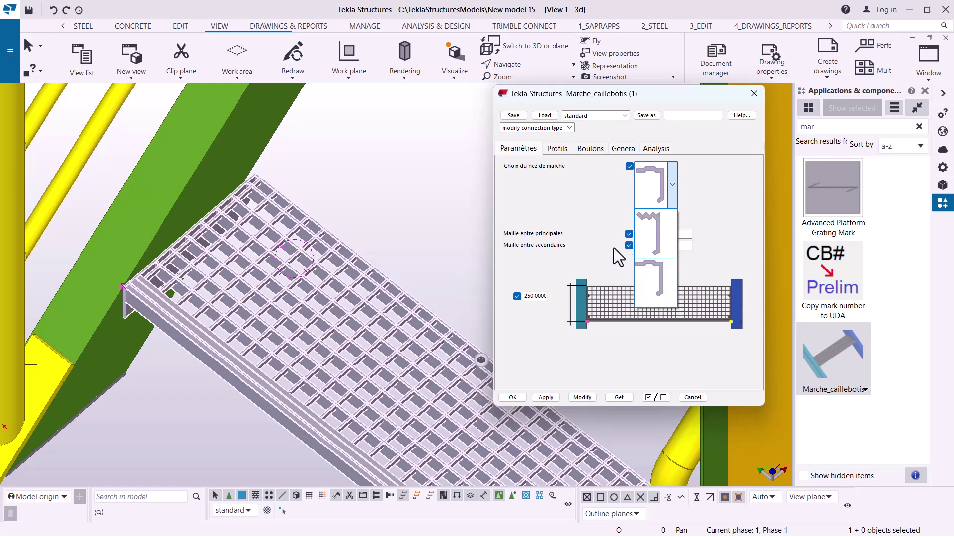
pyautogui.click(557, 151)
pyautogui.click(596, 147)
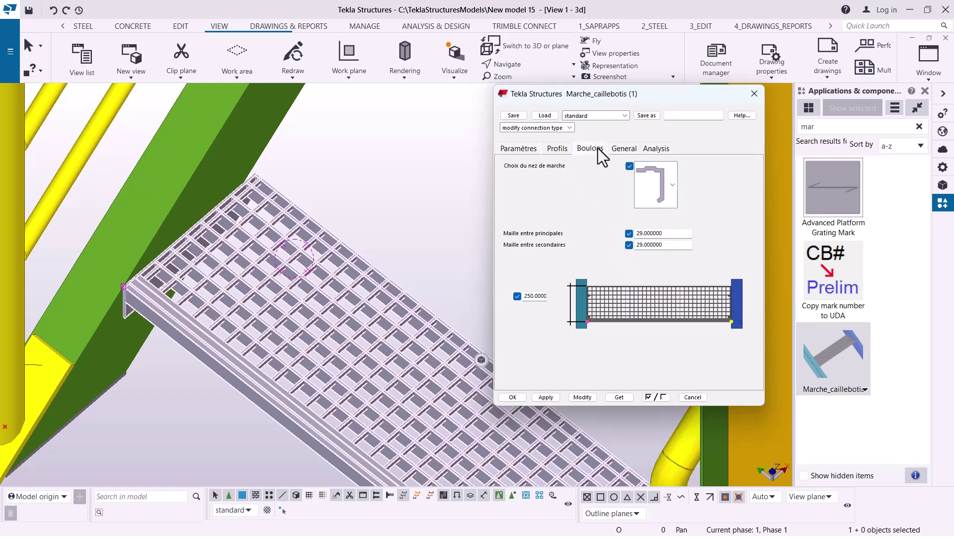
pyautogui.click(517, 149)
pyautogui.moveTo(526, 296); pyautogui.dragTo(567, 297)
pyautogui.write('200')
pyautogui.click(582, 397)
pyautogui.click(513, 397)
pyautogui.click(523, 65)
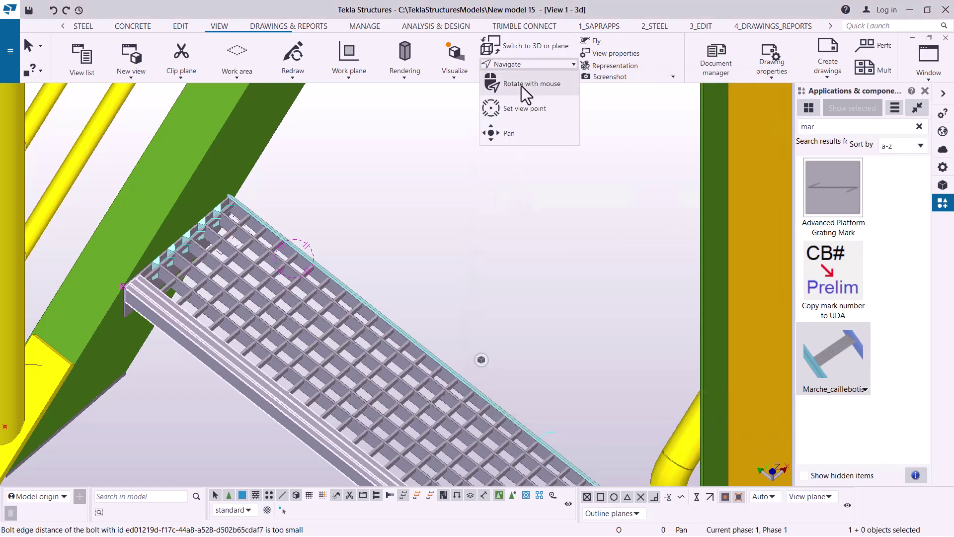
pyautogui.click(521, 86)
pyautogui.keyDown('ctrl'); pyautogui.moveTo(271, 308); pyautogui.dragTo(249, 166, button='middle'); pyautogui.keyUp('ctrl')
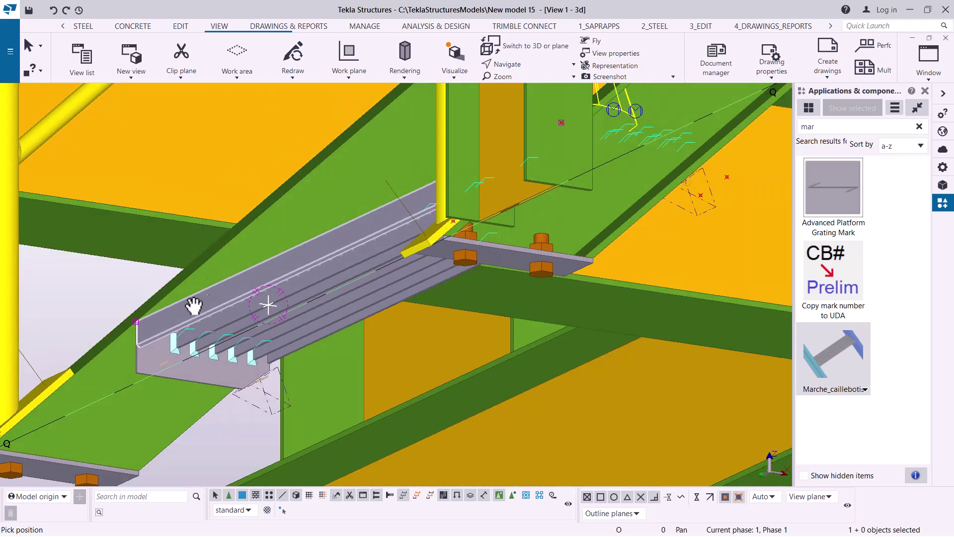
pyautogui.scroll(4, 198, 398)
pyautogui.scroll(4, 149, 352)
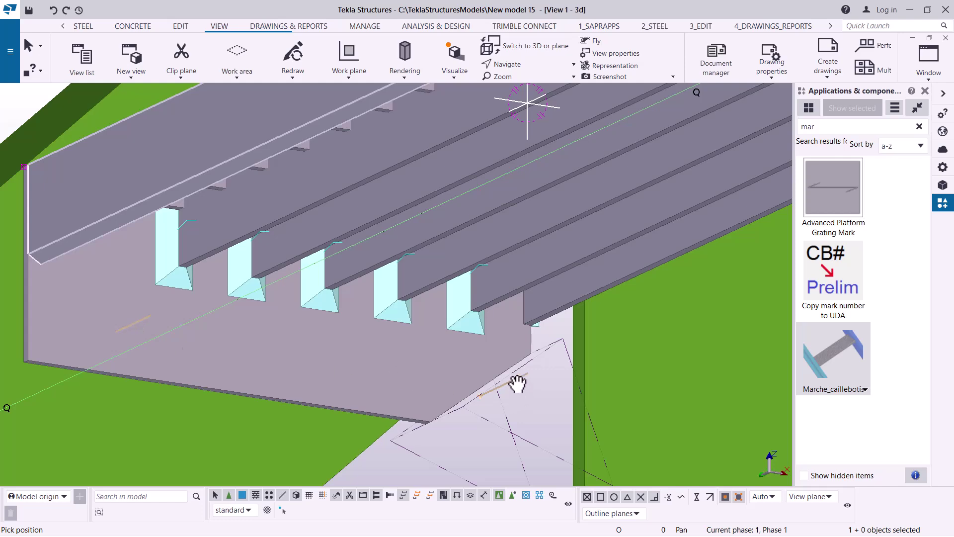
pyautogui.rightClick(309, 278)
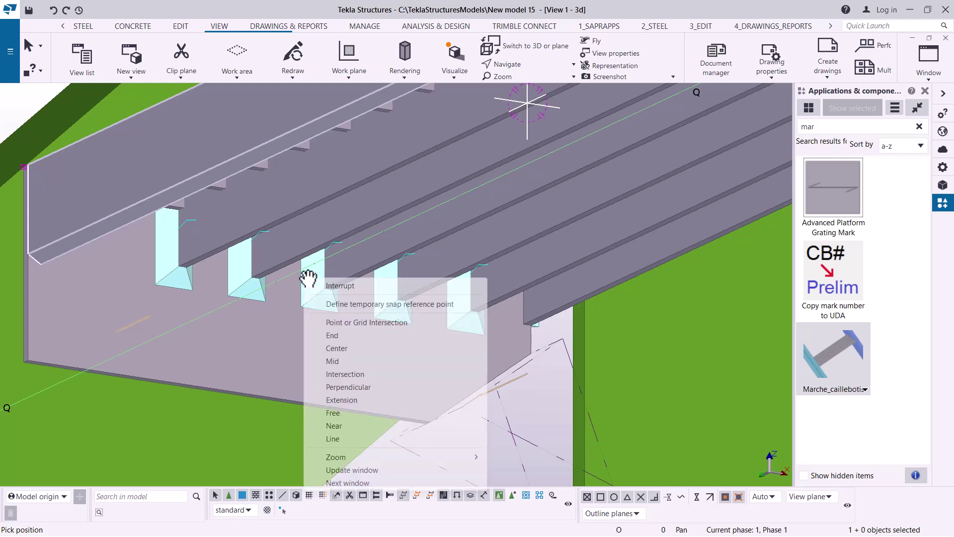
pyautogui.click(339, 286)
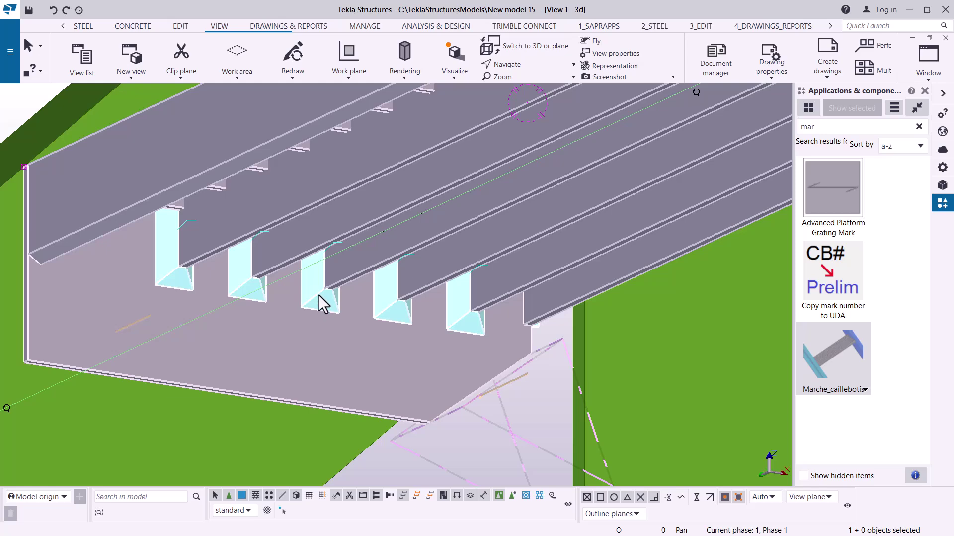
# Reopen the tread's Boulons settings, keep the Default bolt diameter, and list the bolt standards
pyautogui.doubleClick(319, 201)
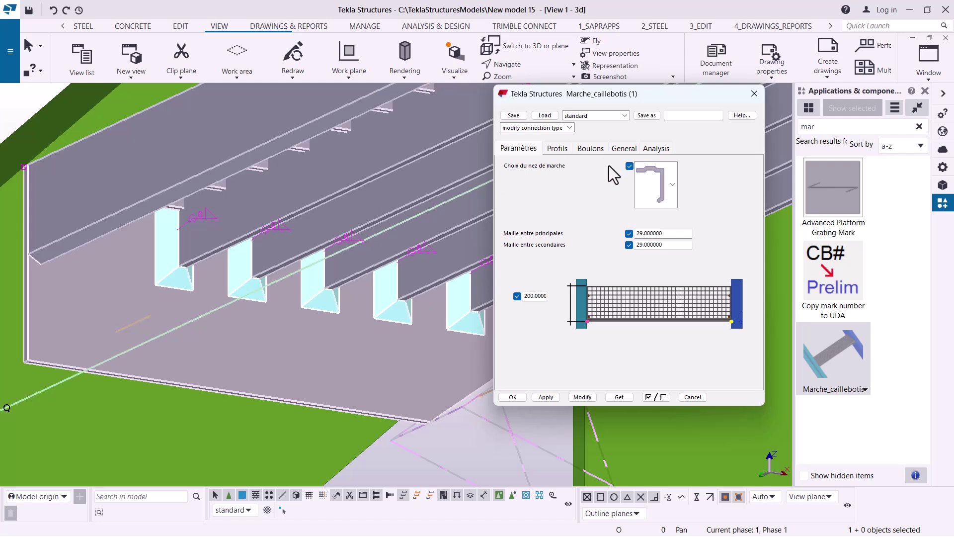
pyautogui.click(593, 150)
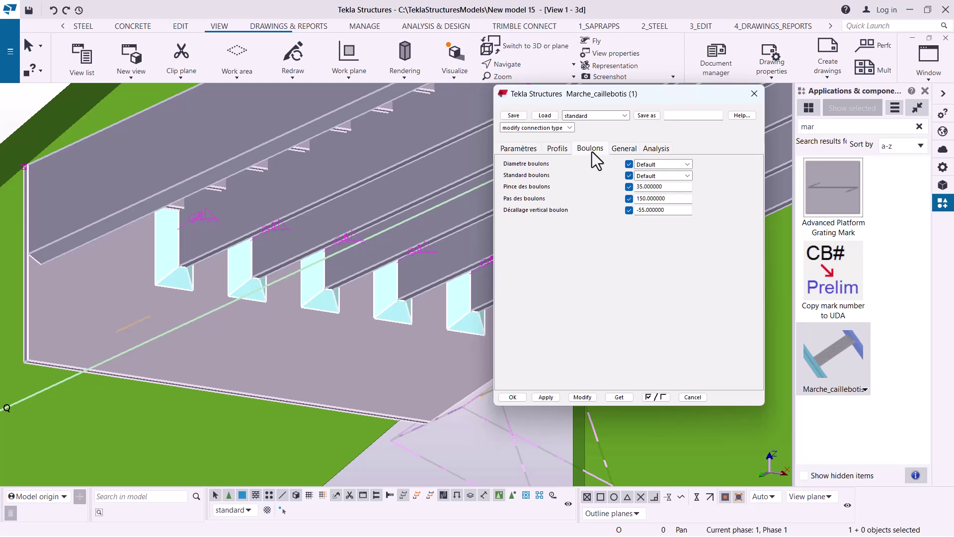
pyautogui.click(688, 165)
pyautogui.click(689, 165)
pyautogui.click(681, 174)
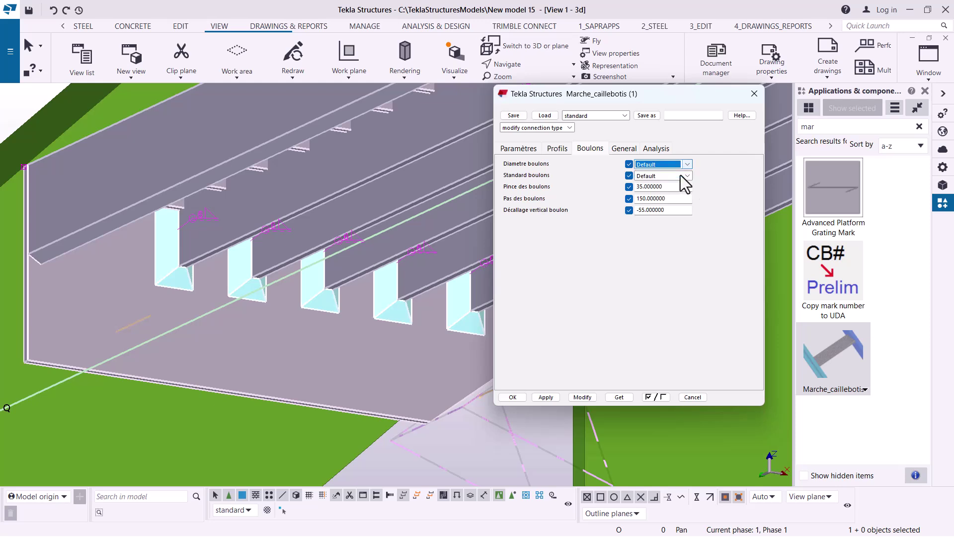
pyautogui.click(688, 175)
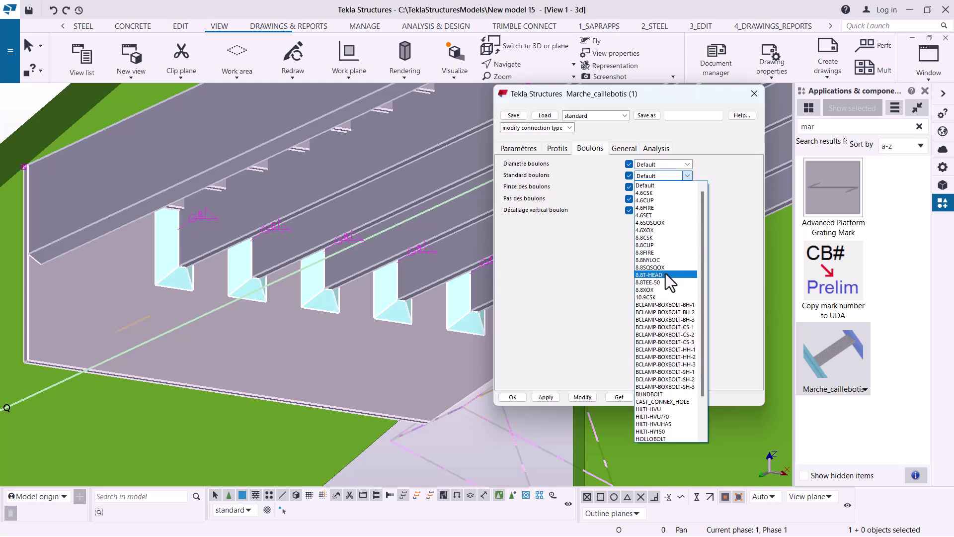
# Choose the 8.8XOX bolt standard and apply a 50 bolt edge distance
pyautogui.click(643, 291)
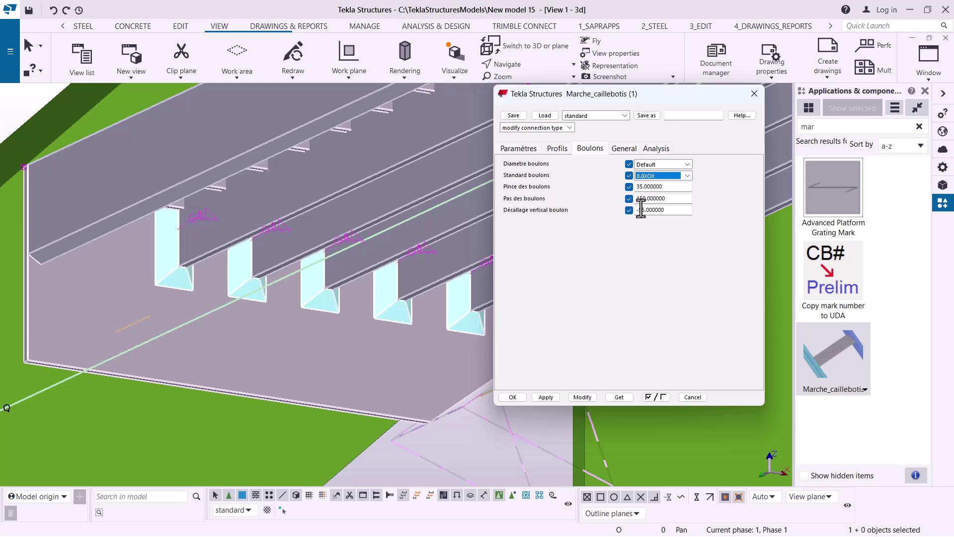
pyautogui.click(670, 188)
pyautogui.doubleClick(670, 187)
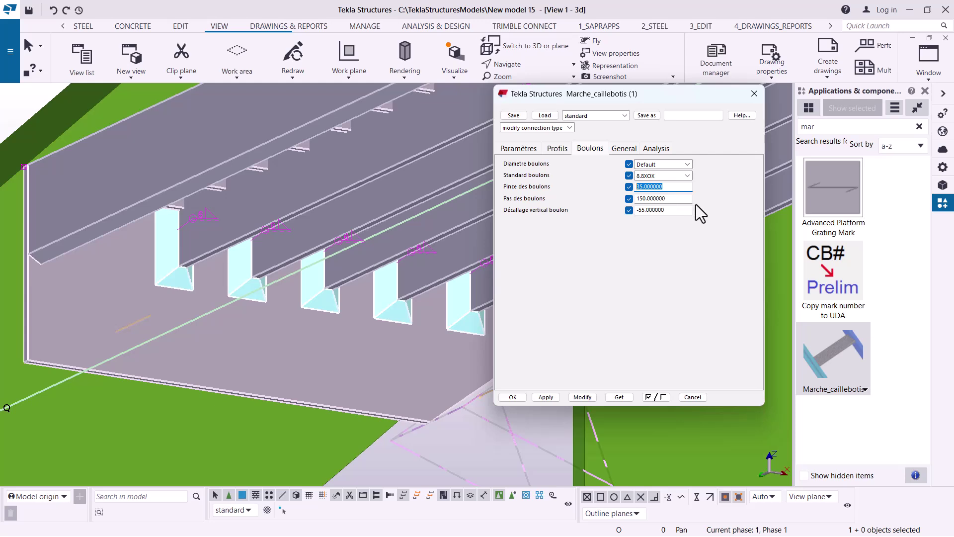
pyautogui.write('50')
pyautogui.click(582, 396)
pyautogui.scroll(-2, 192, 315)
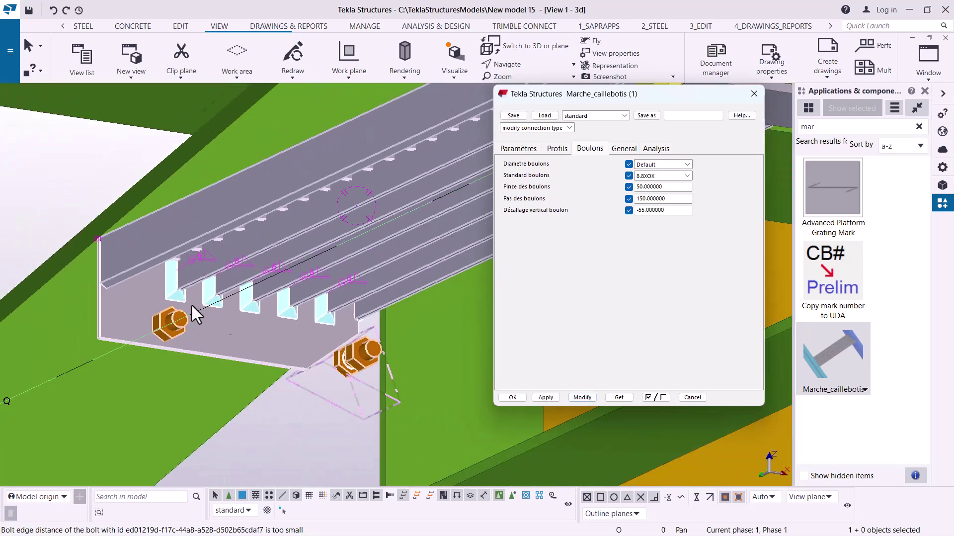
pyautogui.scroll(3, 329, 353)
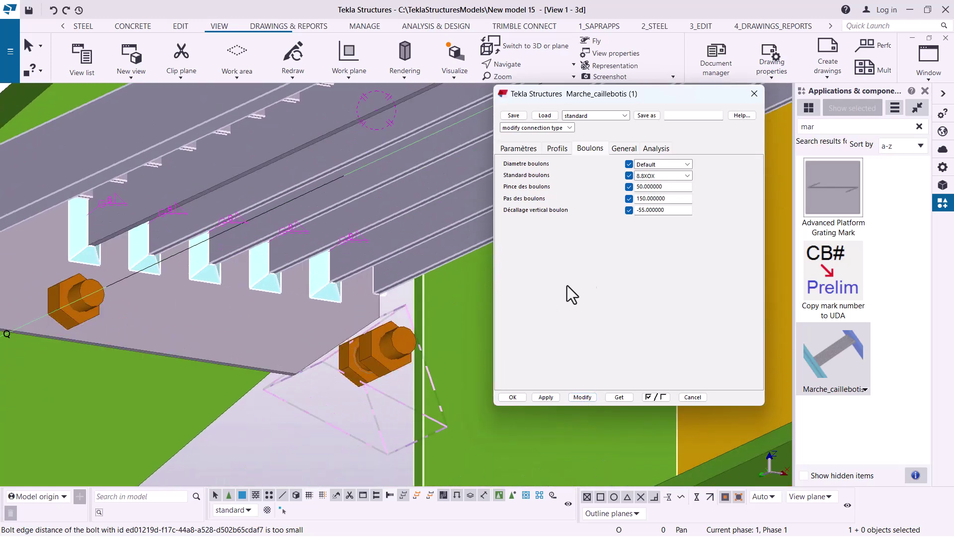
# Try bolt edge distances of 20 and then 10, applying each with Modify
pyautogui.click(664, 186)
pyautogui.doubleClick(648, 188)
pyautogui.write('20')
pyautogui.click(585, 397)
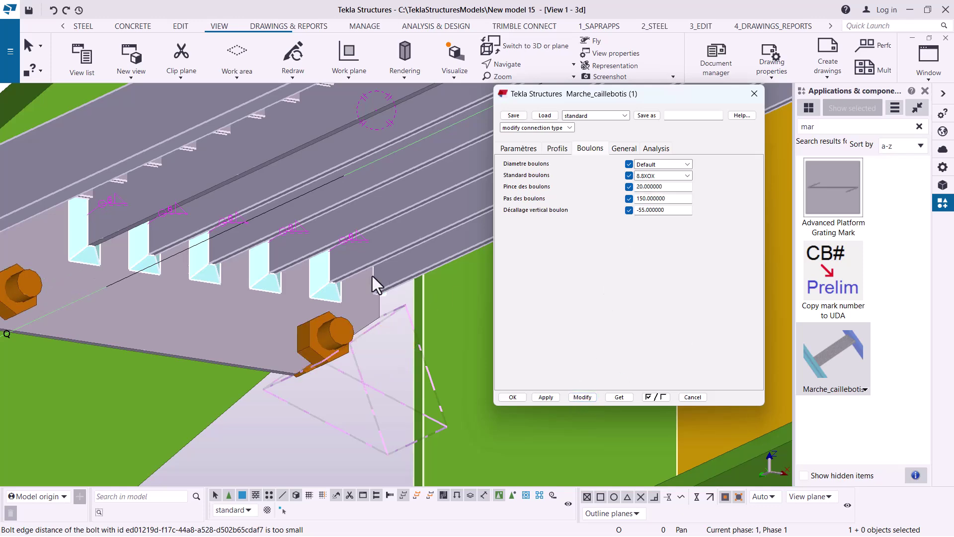
pyautogui.moveTo(672, 186); pyautogui.dragTo(628, 188)
pyautogui.write('10')
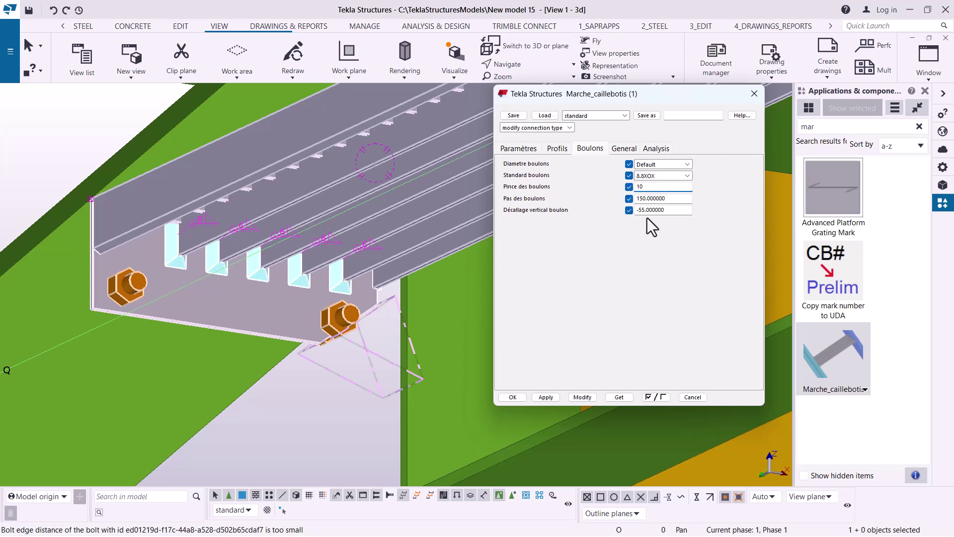
pyautogui.click(582, 397)
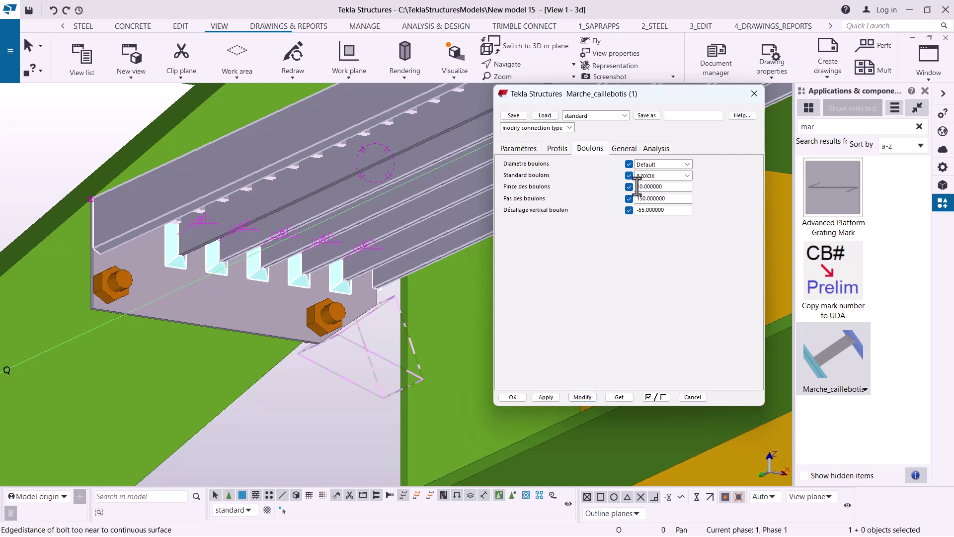
# Apply a -10 bolt edge distance, then settle it at 0
pyautogui.click(638, 187)
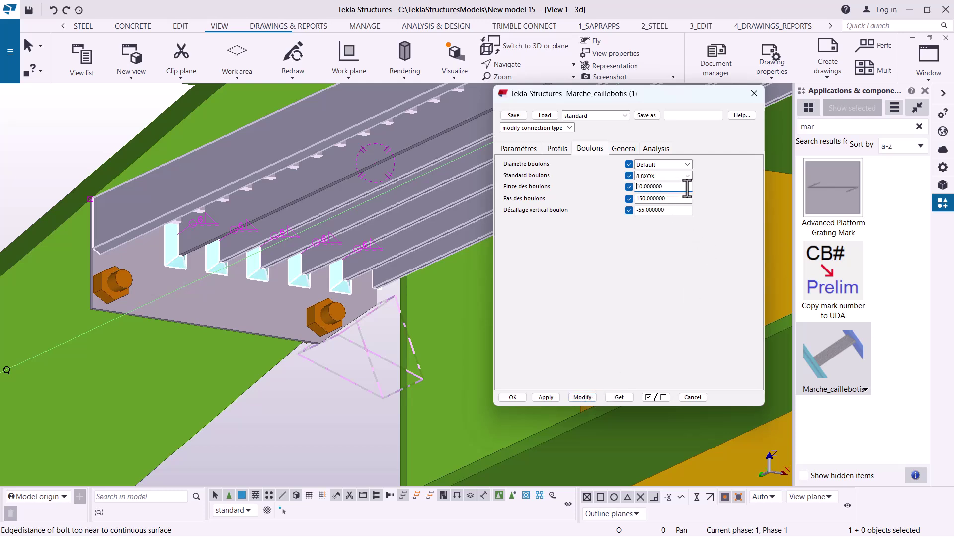
pyautogui.click(583, 395)
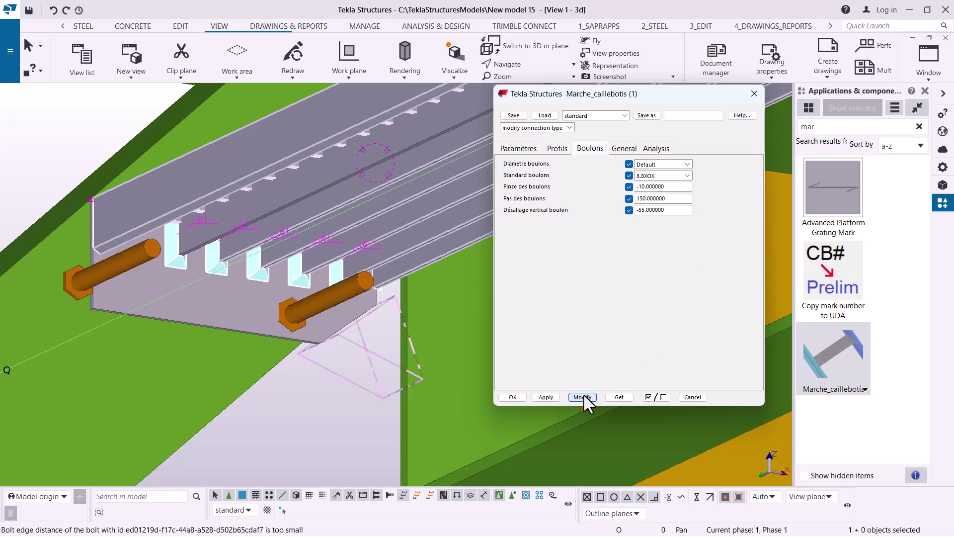
pyautogui.doubleClick(666, 188)
pyautogui.write('0')
pyautogui.click(583, 397)
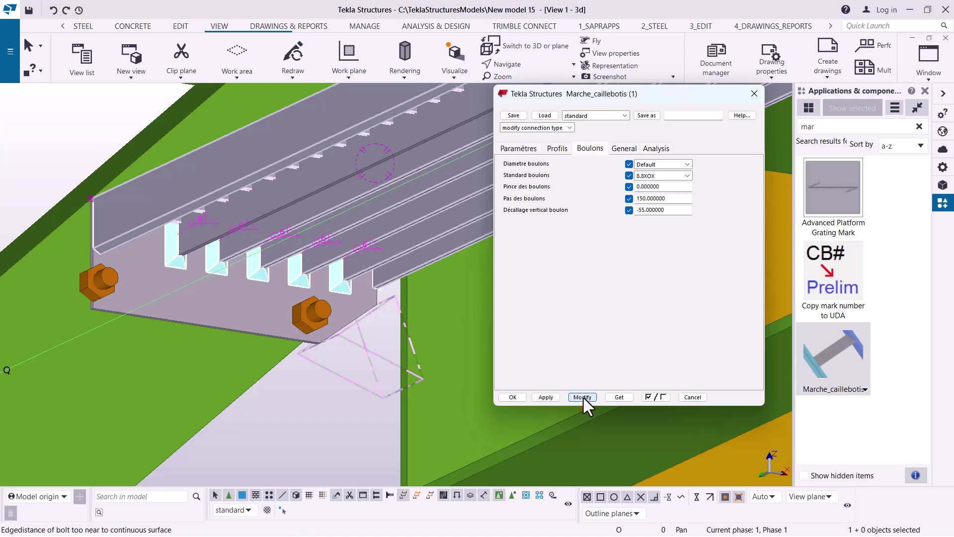
pyautogui.click(560, 151)
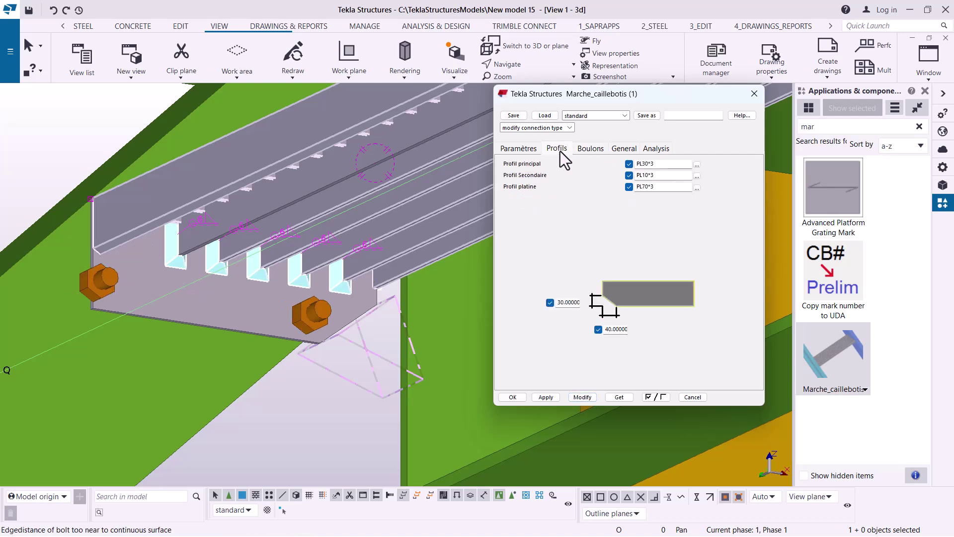
# Apply a bolt diameter of 16, then change it to 12
pyautogui.click(591, 148)
pyautogui.click(682, 164)
pyautogui.click(682, 163)
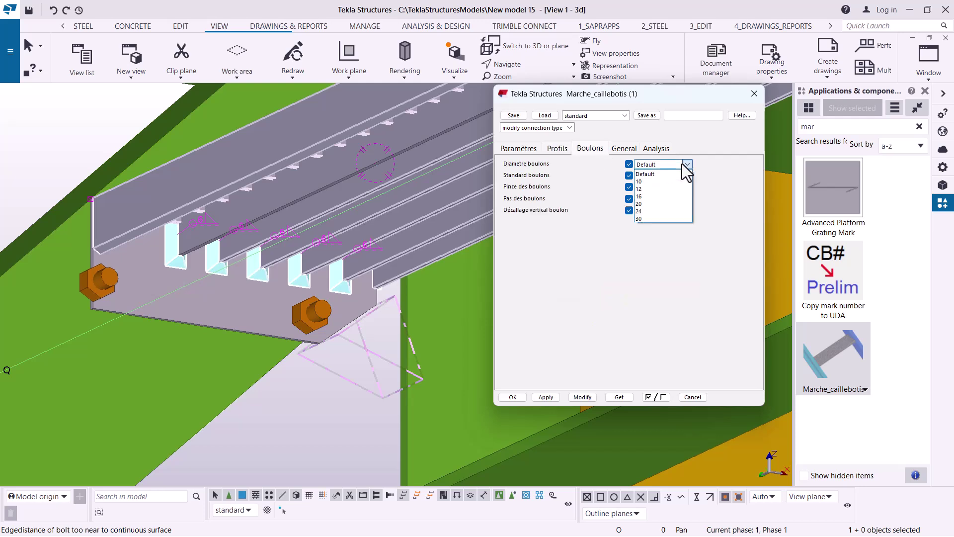
pyautogui.click(643, 196)
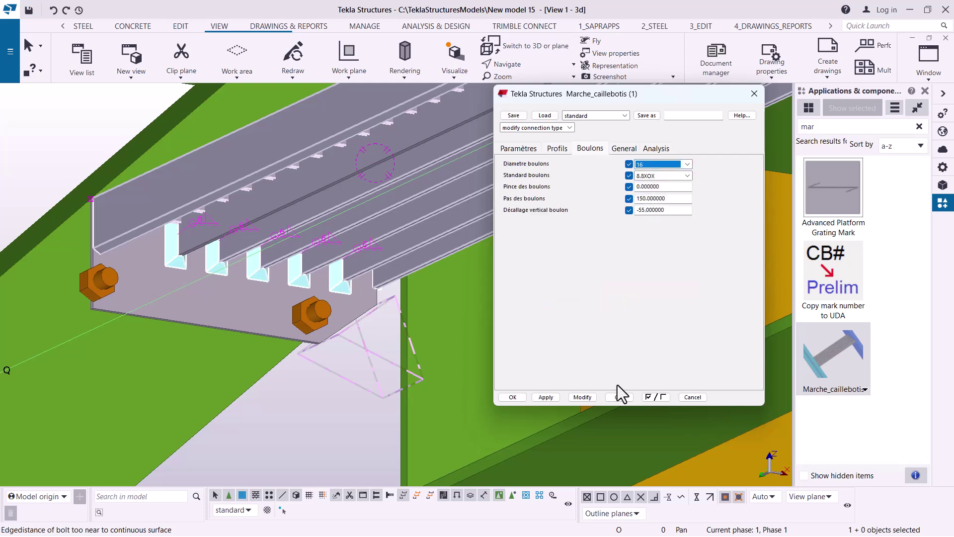
pyautogui.click(581, 396)
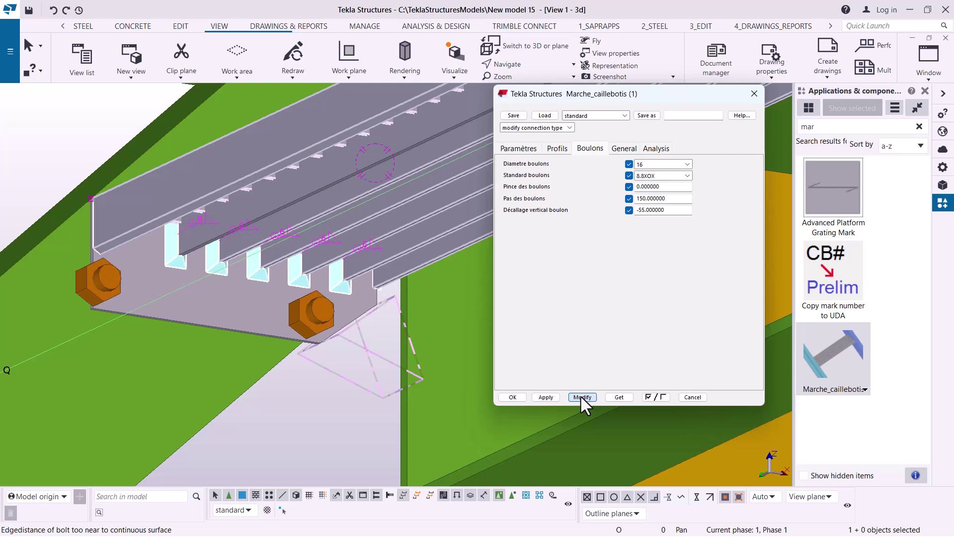
pyautogui.click(687, 164)
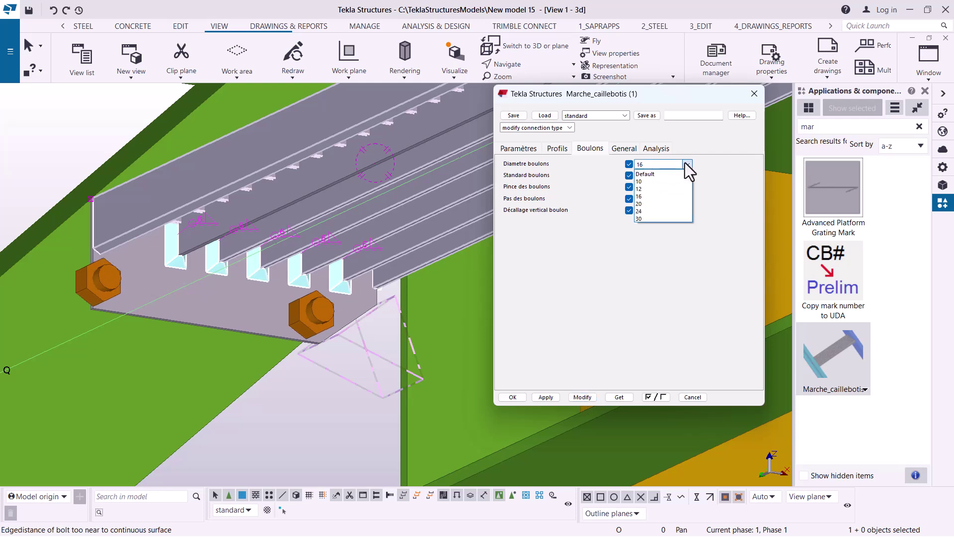
pyautogui.click(645, 189)
pyautogui.click(582, 397)
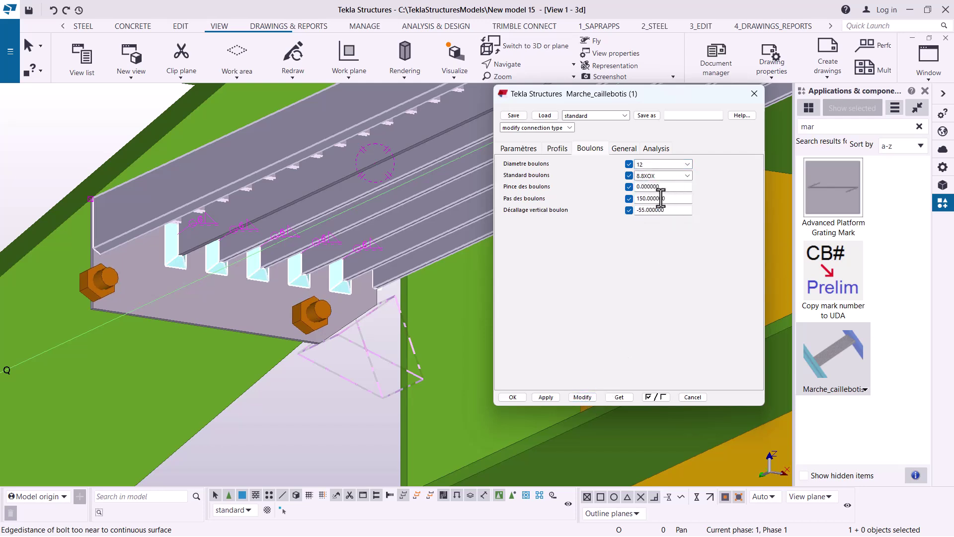
# Apply bolt edge distance 50, bolt spacing 100, then edge distance 20
pyautogui.moveTo(664, 188); pyautogui.dragTo(632, 191)
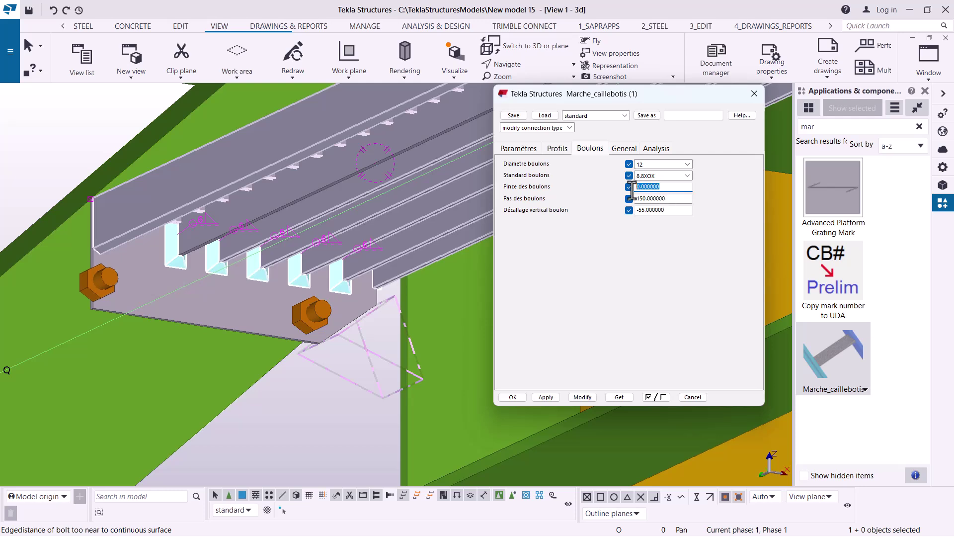
pyautogui.write('50')
pyautogui.click(582, 397)
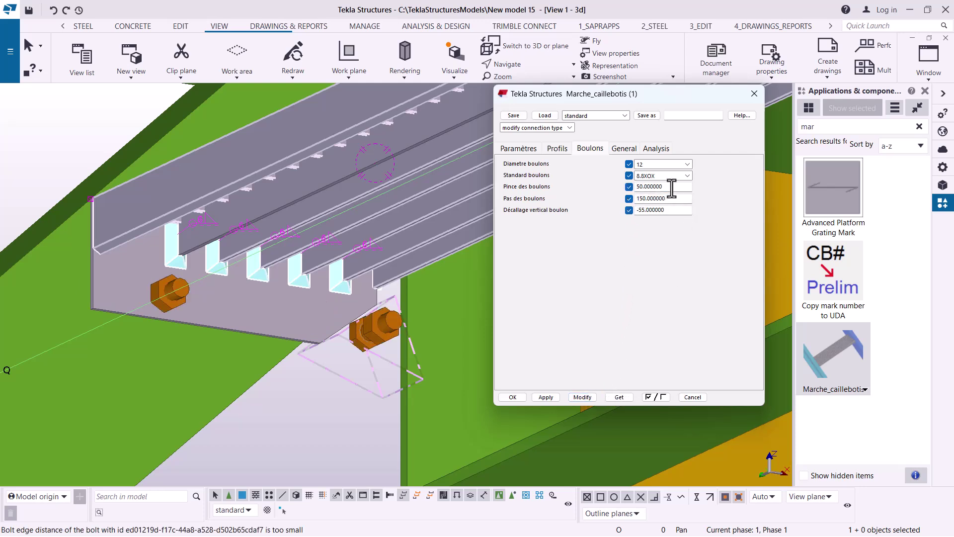
pyautogui.moveTo(671, 198); pyautogui.dragTo(628, 203)
pyautogui.write('100')
pyautogui.click(582, 397)
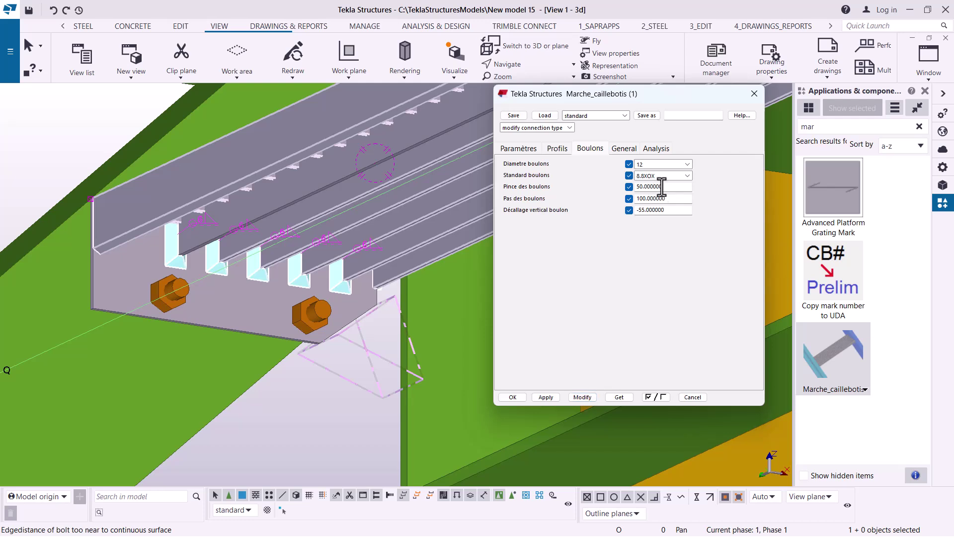
pyautogui.moveTo(676, 187); pyautogui.dragTo(626, 187)
pyautogui.write('20')
pyautogui.click(584, 395)
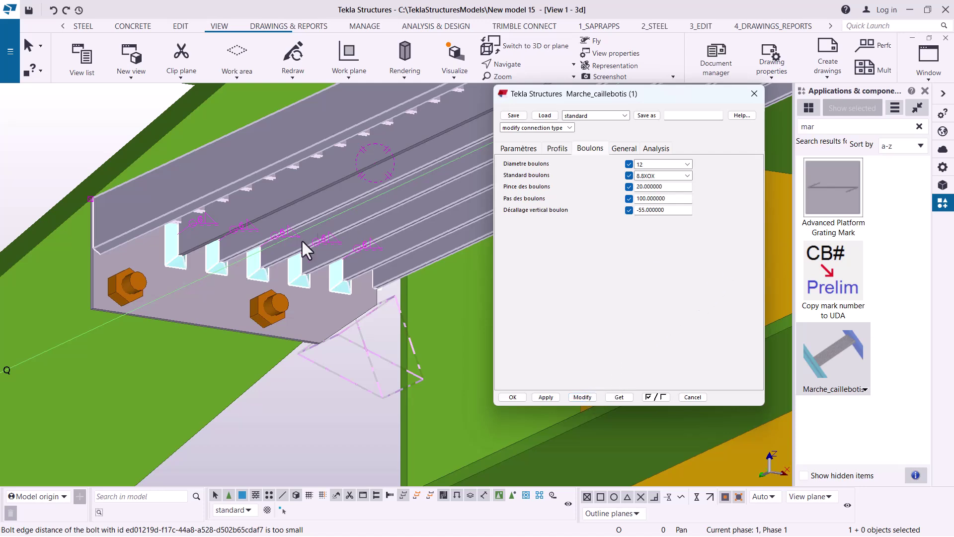
# Pan and rotate the view to see the tread's end plate and bolts from below
pyautogui.click(507, 64)
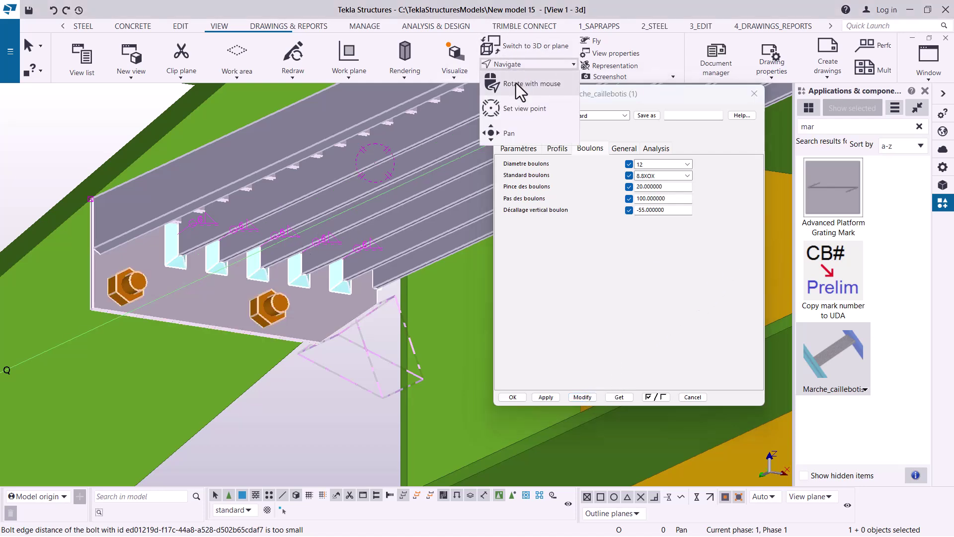
pyautogui.click(509, 134)
pyautogui.moveTo(213, 277); pyautogui.dragTo(272, 267)
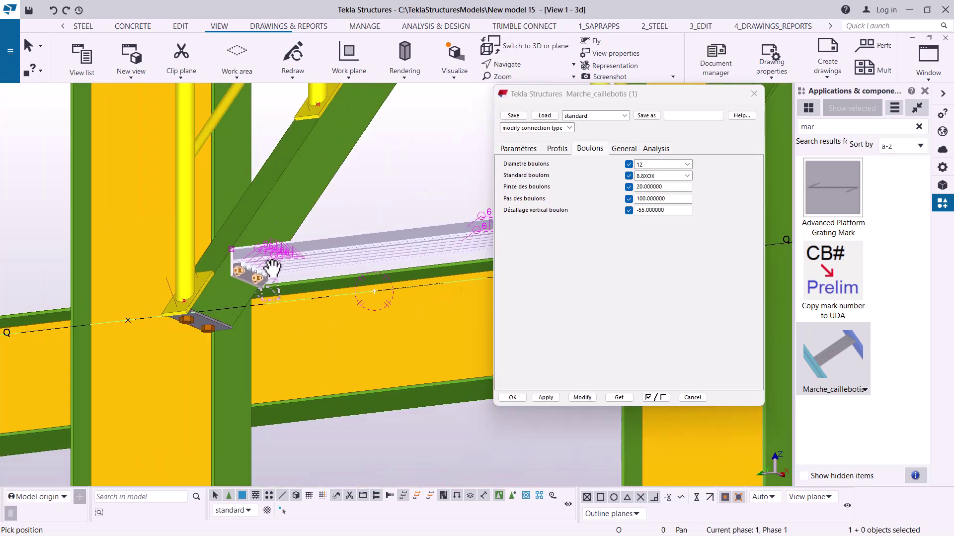
pyautogui.click(522, 64)
pyautogui.click(522, 80)
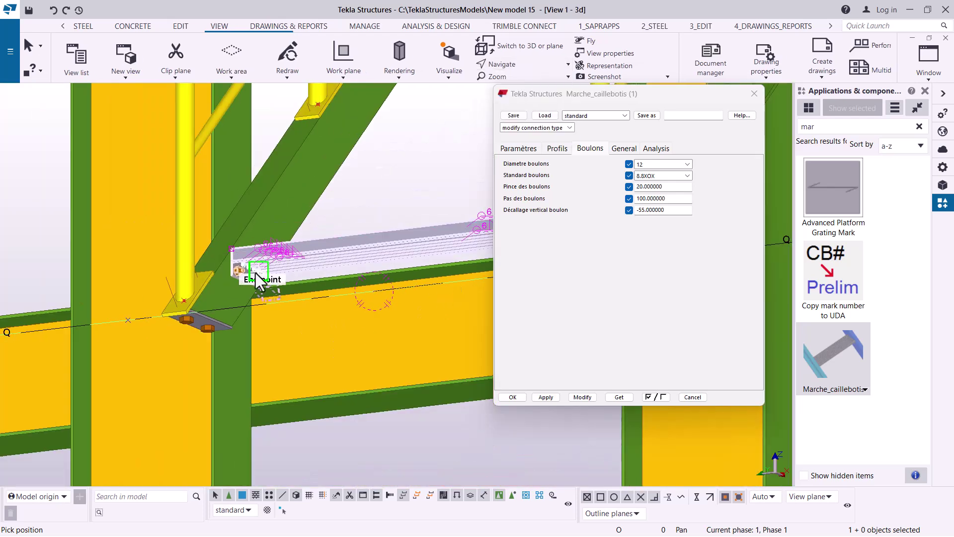
pyautogui.click(522, 64)
pyautogui.click(523, 78)
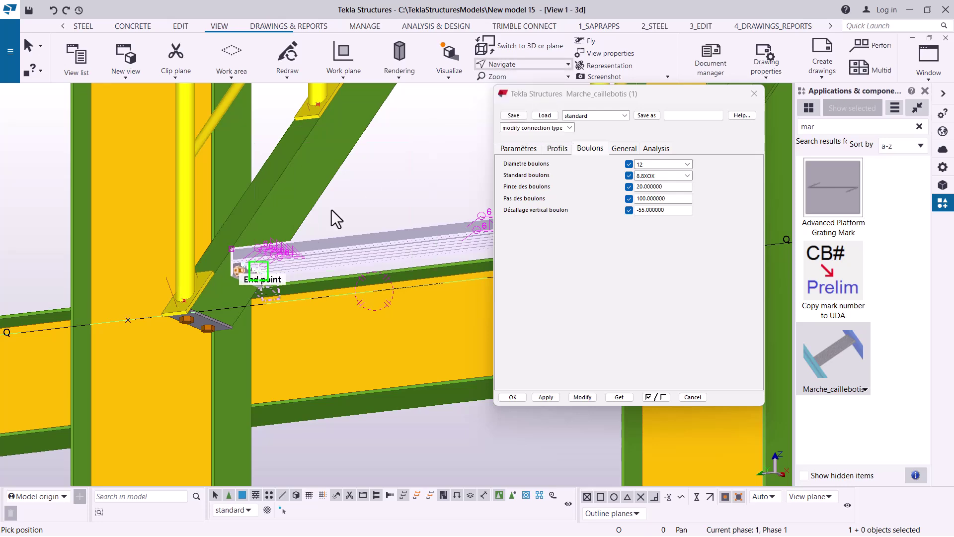
pyautogui.moveTo(255, 273); pyautogui.dragTo(512, 122)
pyautogui.click(519, 64)
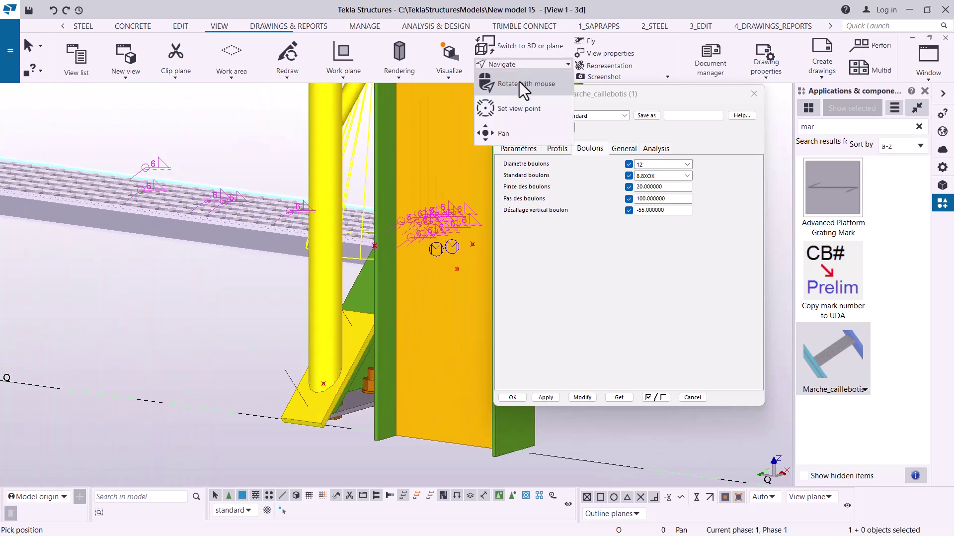
pyautogui.click(520, 84)
pyautogui.moveTo(369, 252); pyautogui.dragTo(322, 264)
pyautogui.scroll(5, 322, 264)
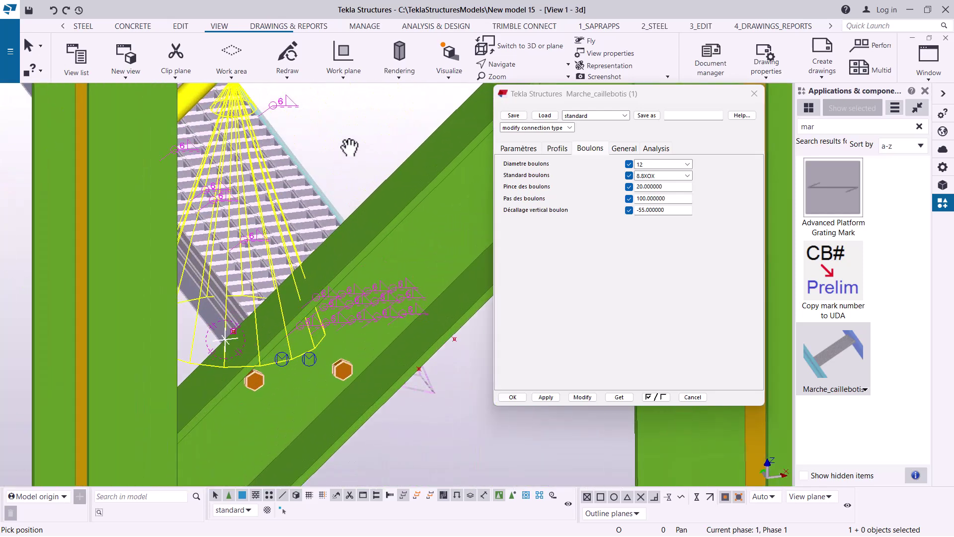
# End rotation, then apply bolt edge distance 50 and bolt spacing 80 to the tread
pyautogui.rightClick(351, 145)
pyautogui.click(368, 143)
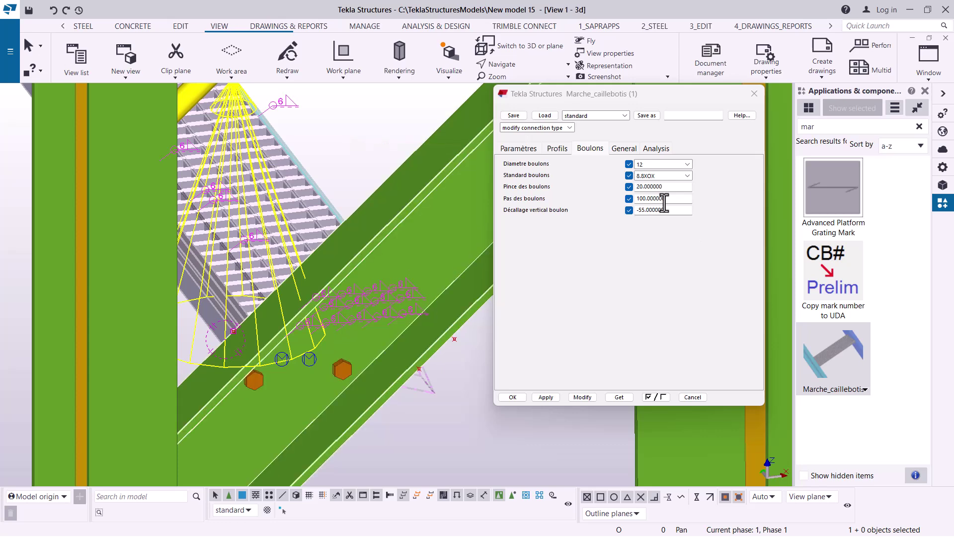
pyautogui.moveTo(668, 188); pyautogui.dragTo(630, 188)
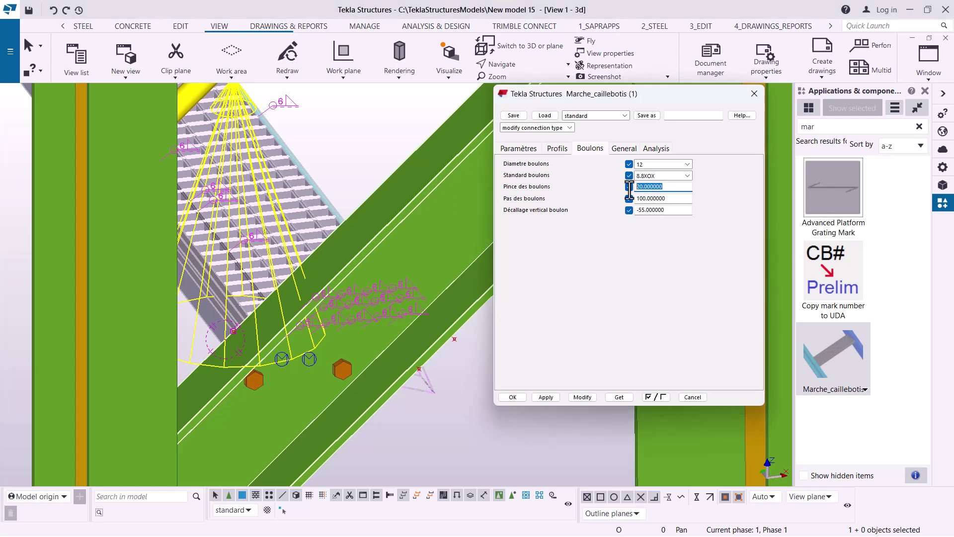
pyautogui.click(584, 397)
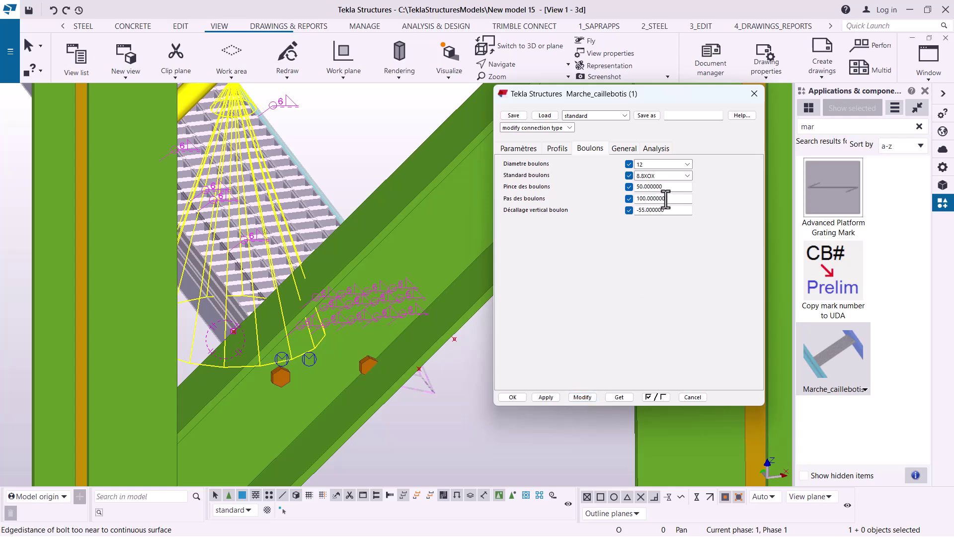
pyautogui.moveTo(666, 199); pyautogui.dragTo(634, 198)
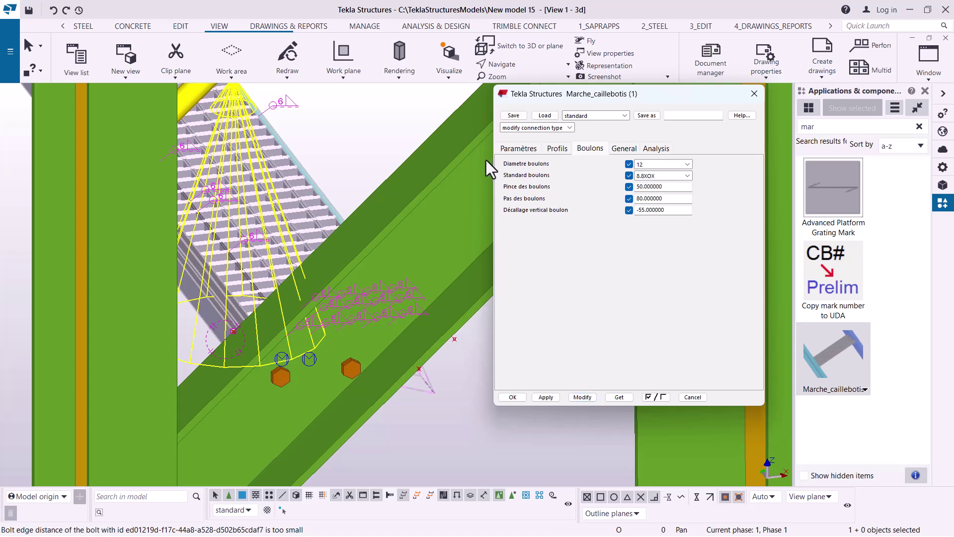
pyautogui.keyDown('ctrl'); pyautogui.moveTo(486, 160); pyautogui.dragTo(518, 69, button='middle'); pyautogui.keyUp('ctrl')
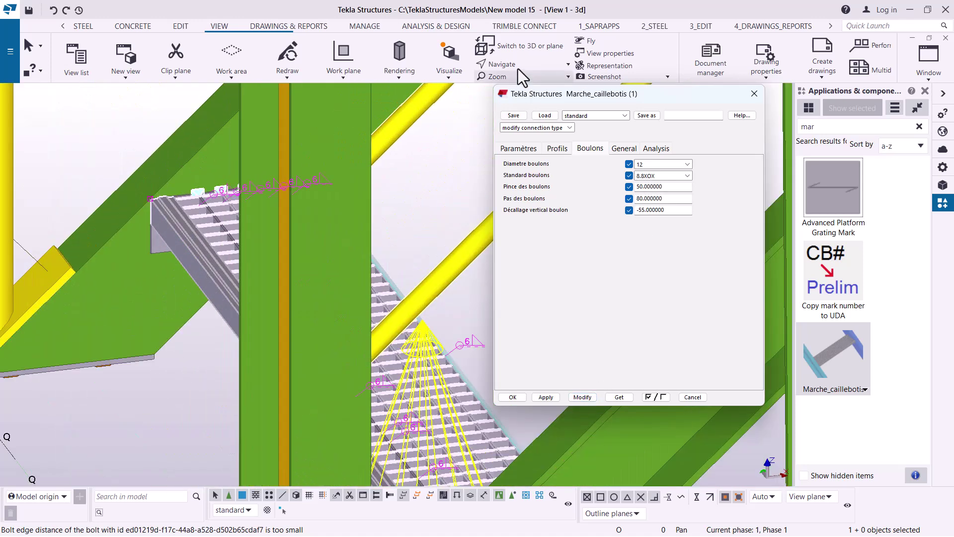
# Pan and rotate the model so the columns stand upright, then redraw the view
pyautogui.click(511, 72)
pyautogui.click(503, 85)
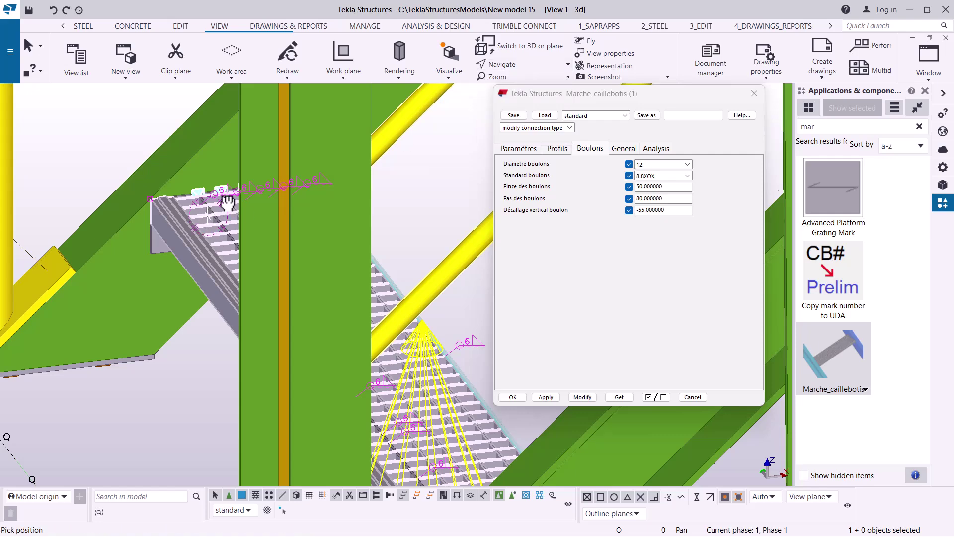
pyautogui.moveTo(227, 202); pyautogui.dragTo(260, 251)
pyautogui.rightClick(329, 112)
pyautogui.click(353, 119)
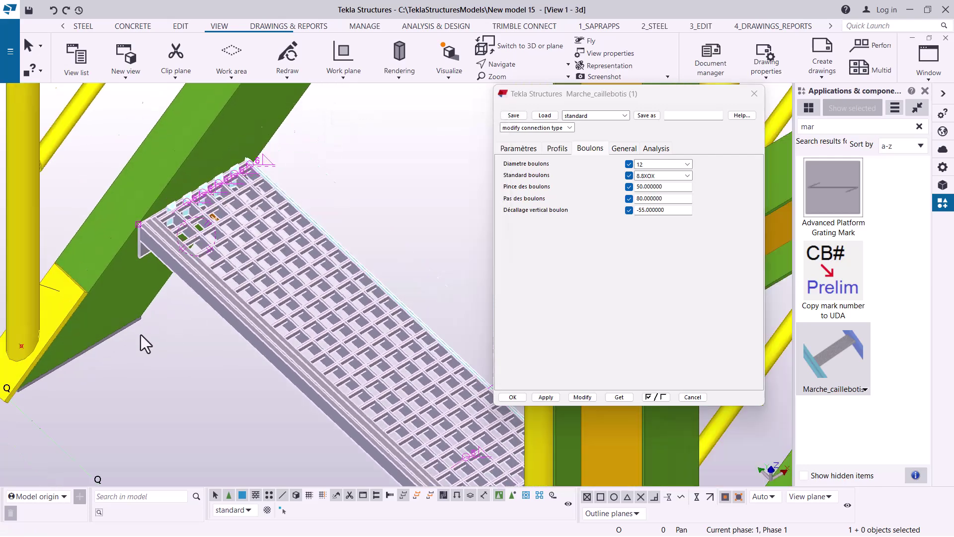
pyautogui.keyDown('ctrl'); pyautogui.moveTo(141, 335); pyautogui.dragTo(286, 230, button='middle'); pyautogui.keyUp('ctrl')
pyautogui.rightClick(220, 187)
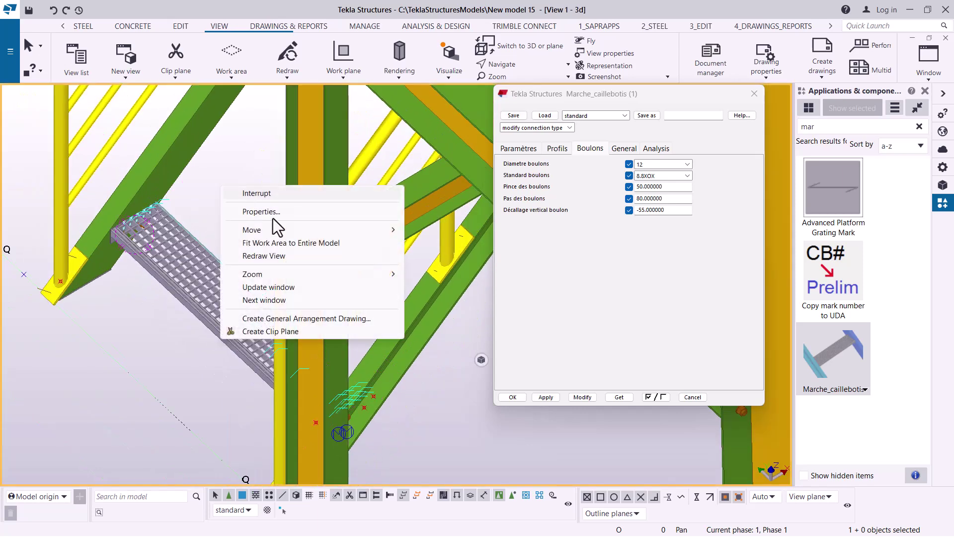
pyautogui.click(264, 253)
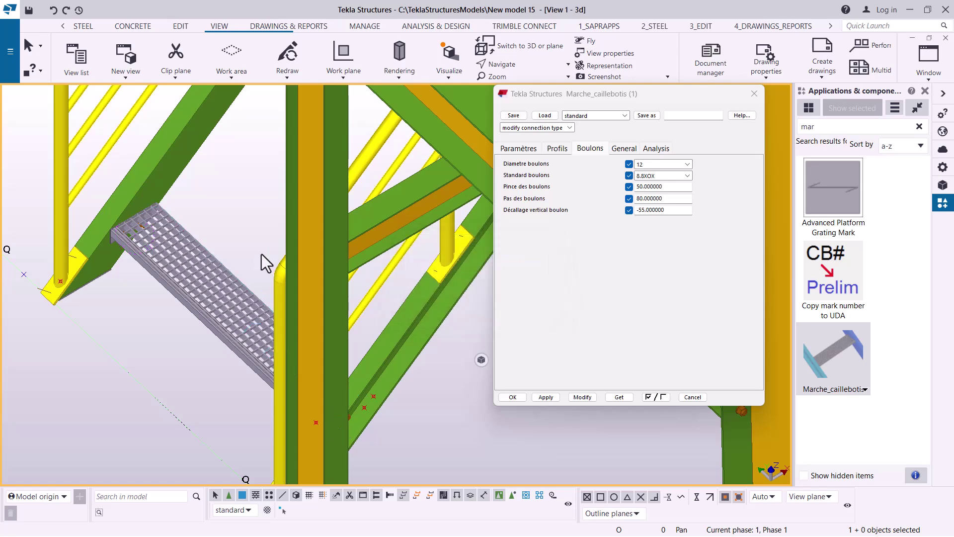
pyautogui.scroll(-4, 224, 338)
pyautogui.scroll(2, 230, 348)
pyautogui.scroll(3, 305, 162)
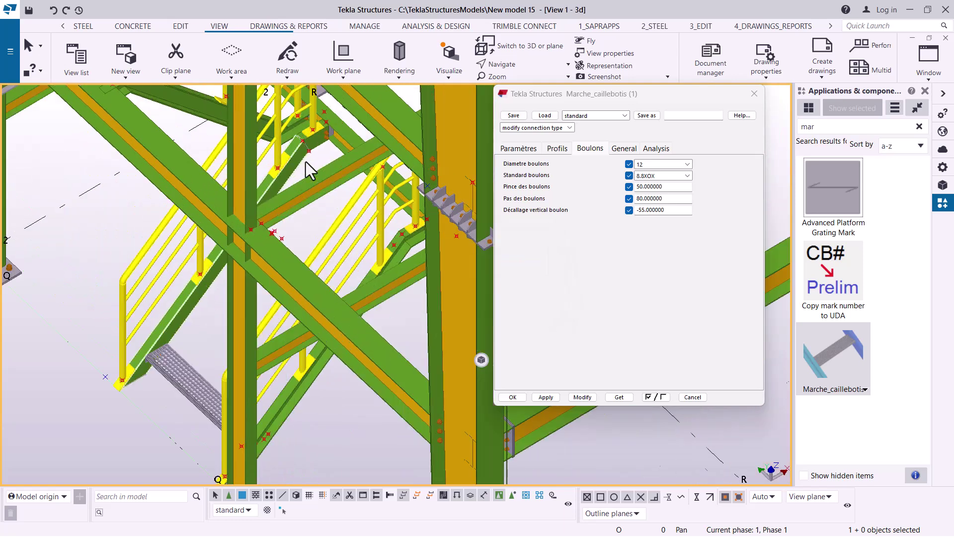
pyautogui.scroll(-2, 265, 189)
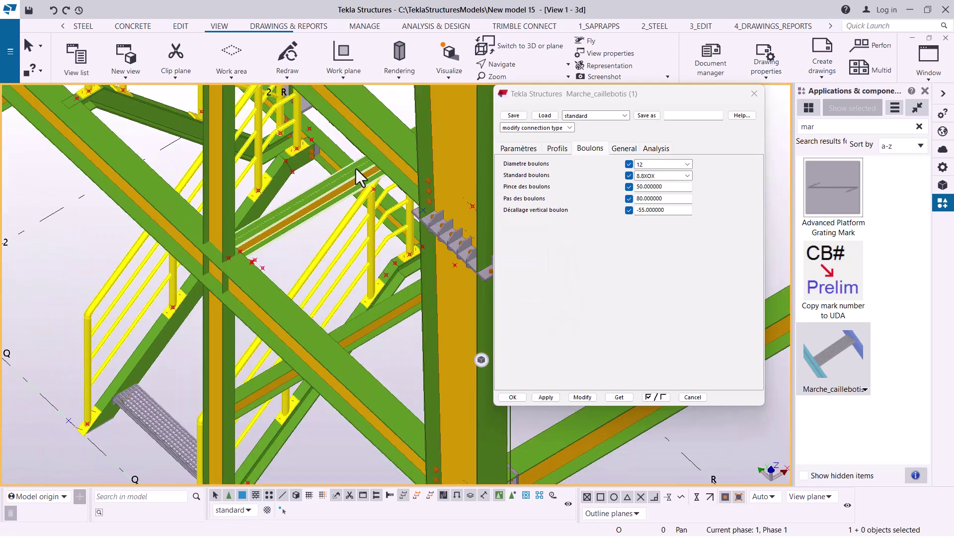
# Rotate around a picked point and zoom onto the bottom tread and railing
pyautogui.click(500, 76)
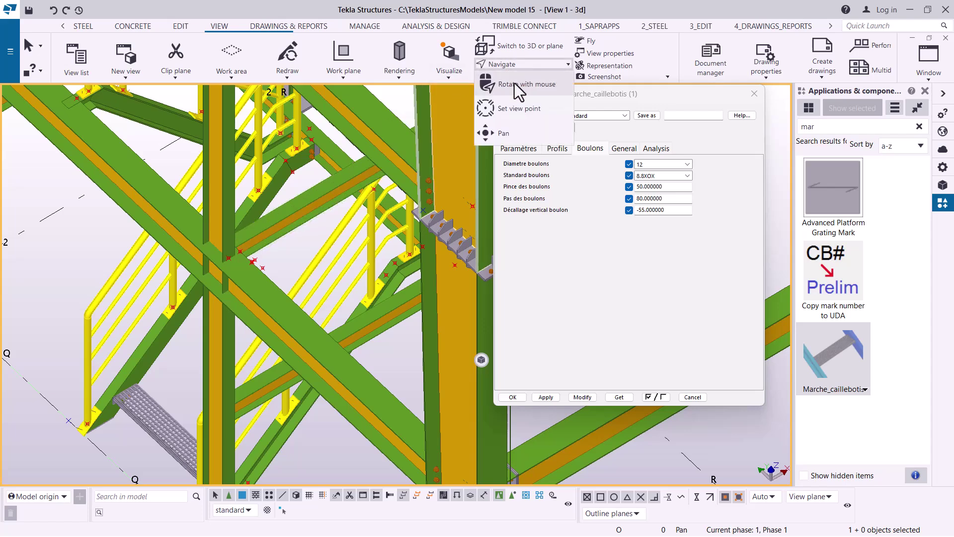
pyautogui.click(514, 83)
pyautogui.click(170, 309)
pyautogui.moveTo(170, 308)
pyautogui.keyDown('ctrl'); pyautogui.mouseDown(button='middle')
pyautogui.moveTo(155, 372)
pyautogui.moveTo(64, 373)
pyautogui.moveTo(85, 343)
pyautogui.moveTo(82, 306)
pyautogui.mouseUp(button='middle'); pyautogui.keyUp('ctrl')
pyautogui.scroll(3, 153, 341)
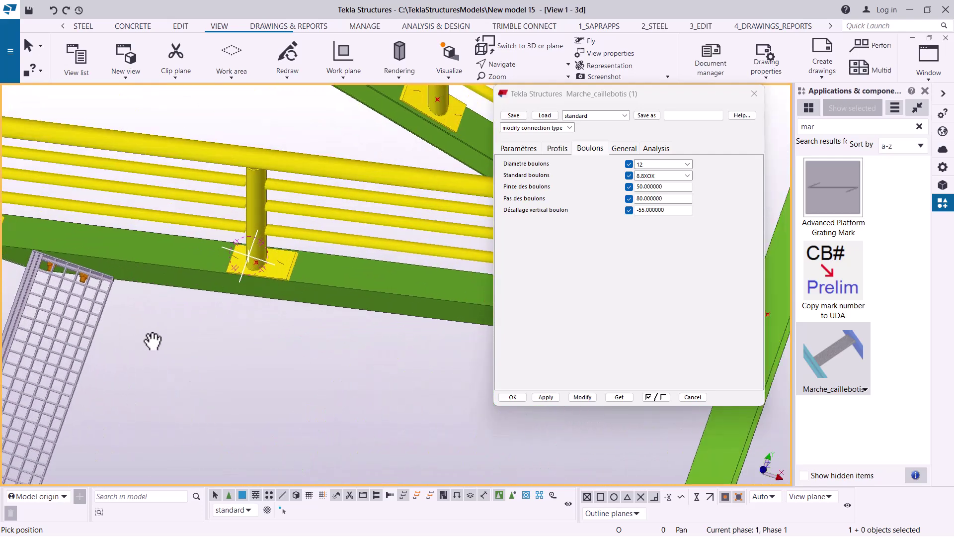
# End the view rotation and start Copy special > Linear on the grating tread
pyautogui.rightClick(165, 341)
pyautogui.click(182, 134)
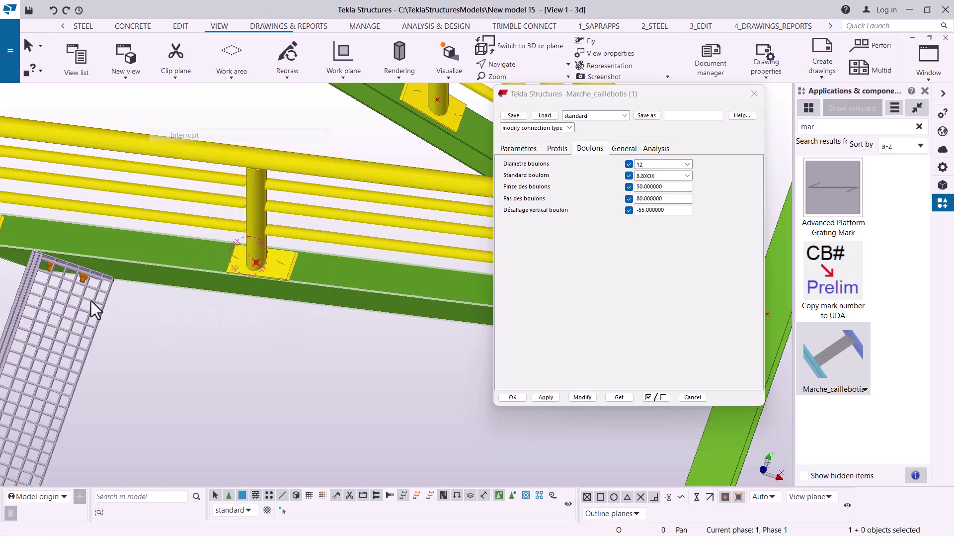
pyautogui.rightClick(52, 317)
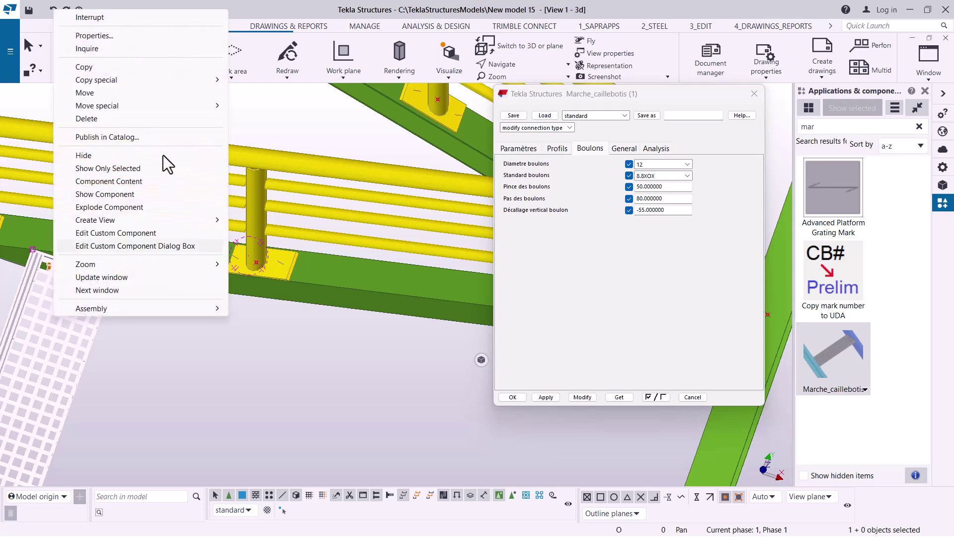
pyautogui.moveTo(126, 85)
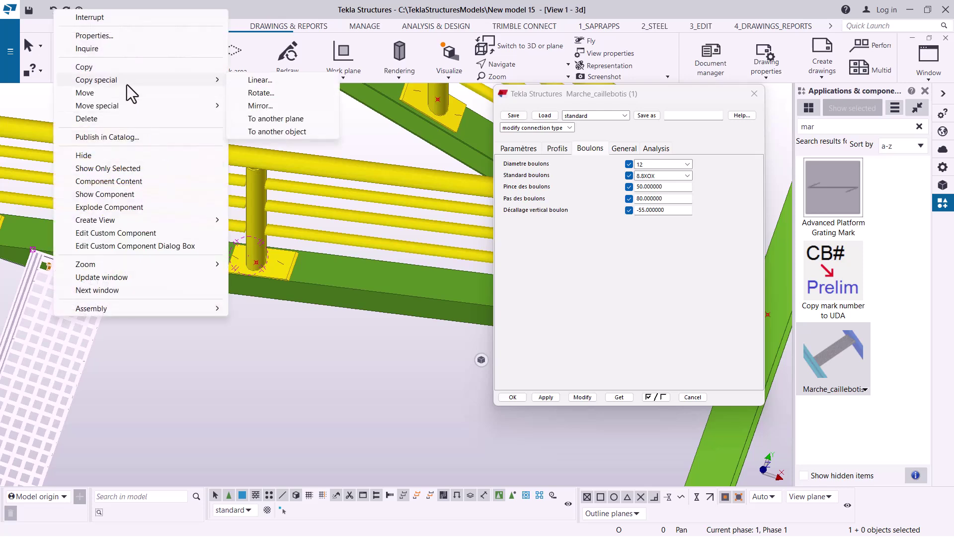
pyautogui.click(255, 80)
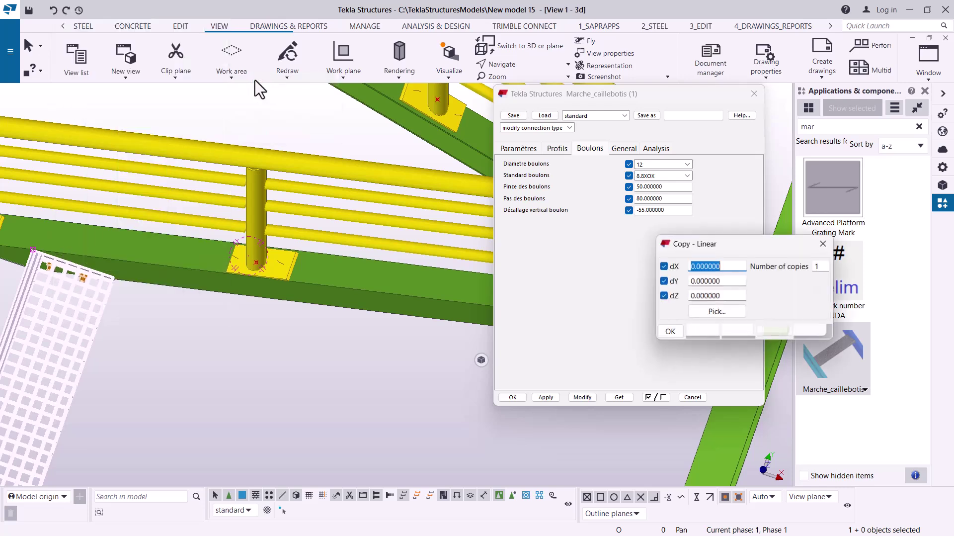
# Cancel the copy-direction pick and close the Copy - Linear and Marche_caillebotis dialogs
pyautogui.rightClick(209, 337)
pyautogui.click(250, 132)
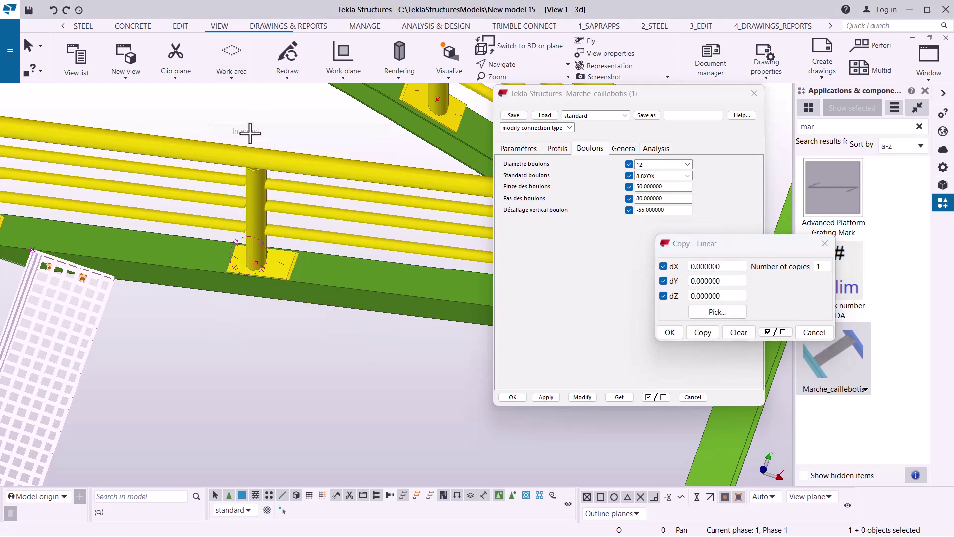
pyautogui.click(825, 244)
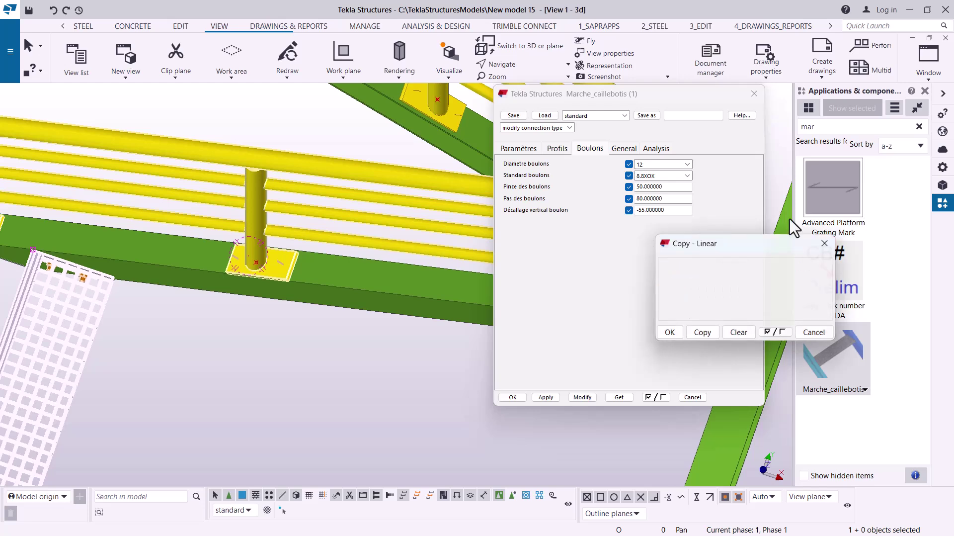
pyautogui.click(755, 94)
# Orbit the model around a new centre and cancel the running pick command
pyautogui.scroll(-2, 425, 284)
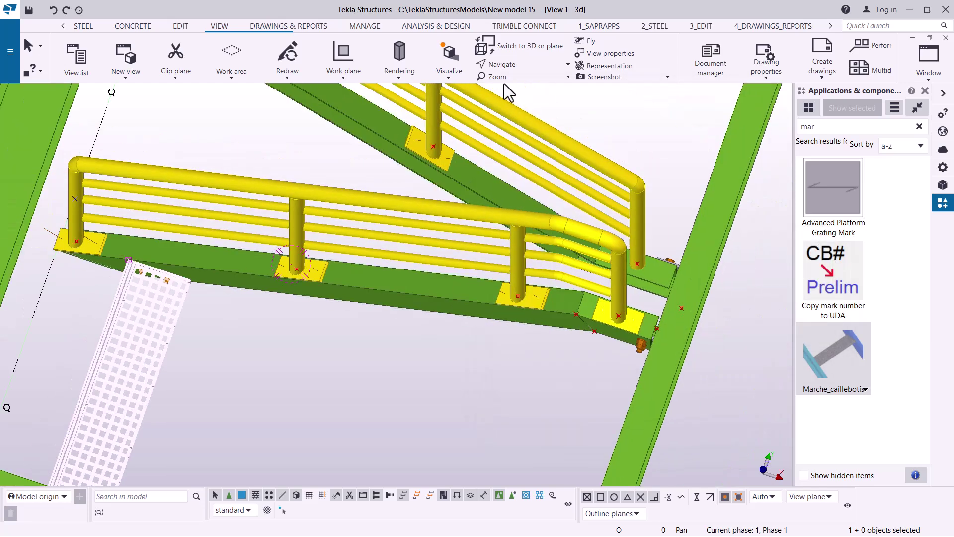
pyautogui.click(514, 64)
pyautogui.click(521, 84)
pyautogui.moveTo(251, 269); pyautogui.dragTo(283, 198)
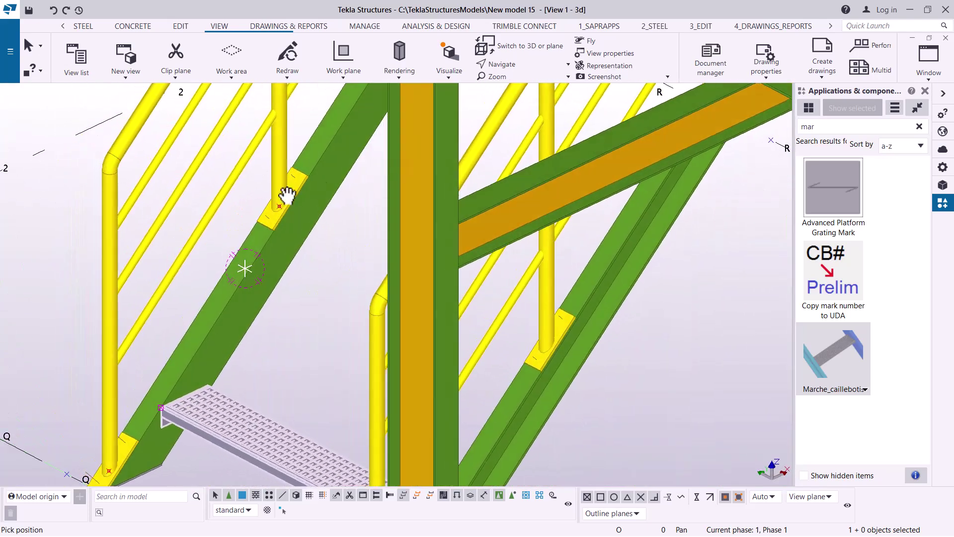
pyautogui.rightClick(61, 155)
pyautogui.click(79, 167)
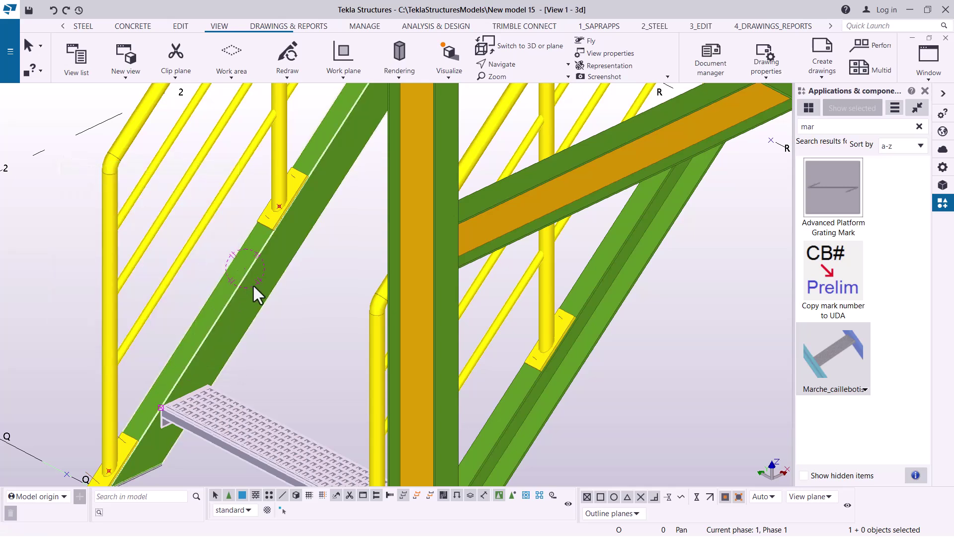
# Place a new work plane along the sloping stair stringer with the Work plane tool
pyautogui.click(344, 77)
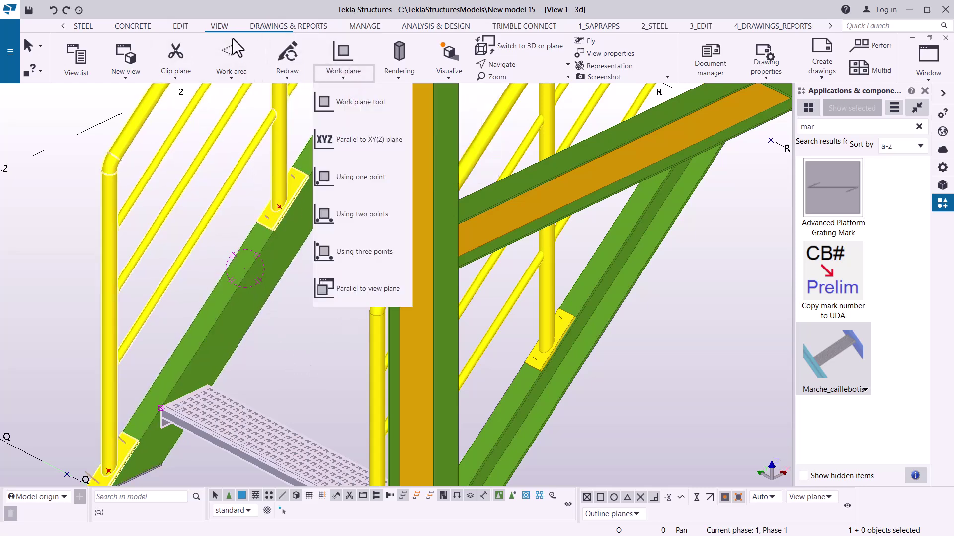
pyautogui.click(356, 103)
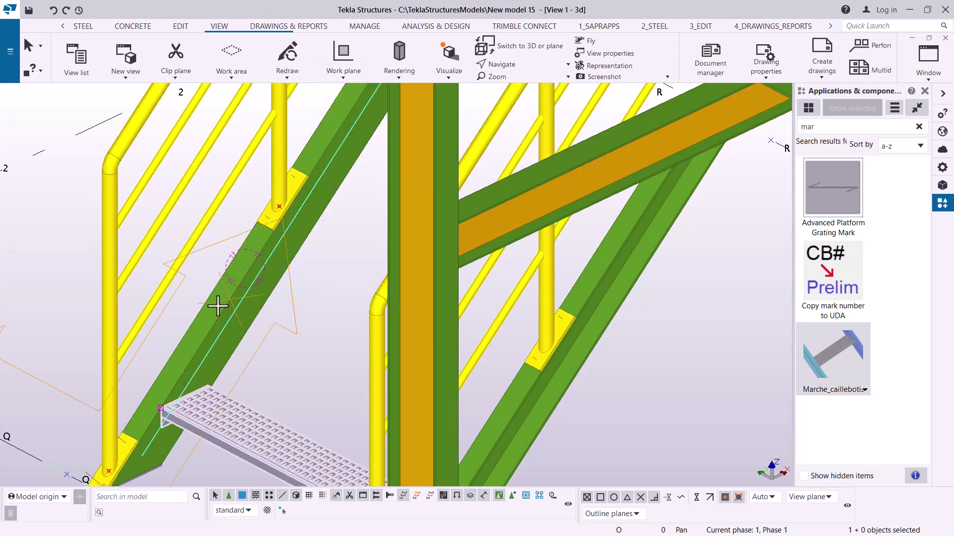
pyautogui.rightClick(75, 190)
pyautogui.click(107, 196)
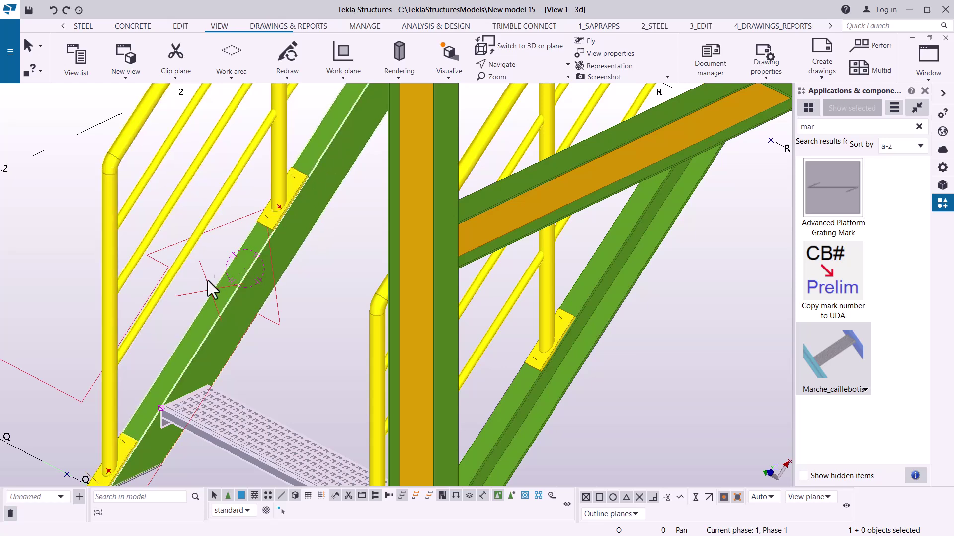
# Start a Copy special > Linear on the bottom grating tread, opening Copy - Linear
pyautogui.scroll(-5, 251, 335)
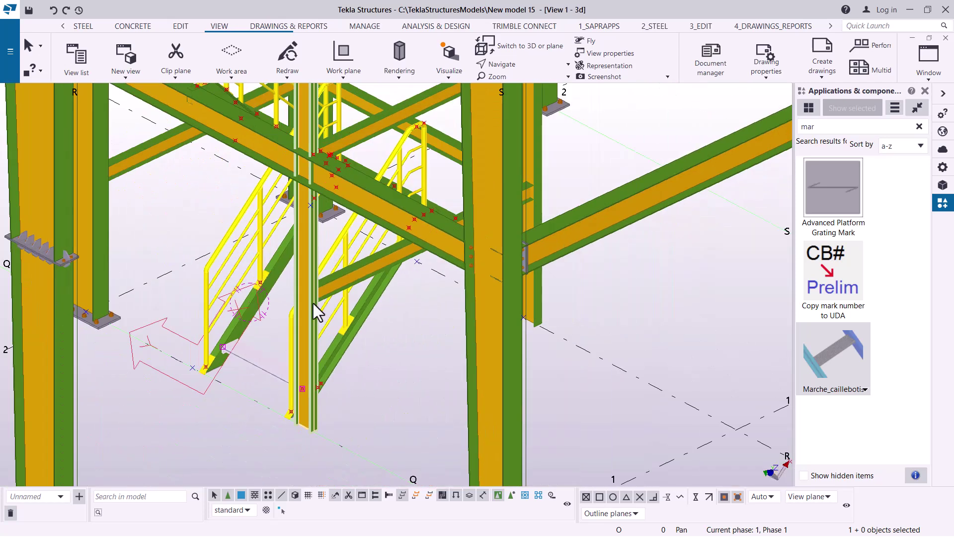
pyautogui.scroll(3, 257, 375)
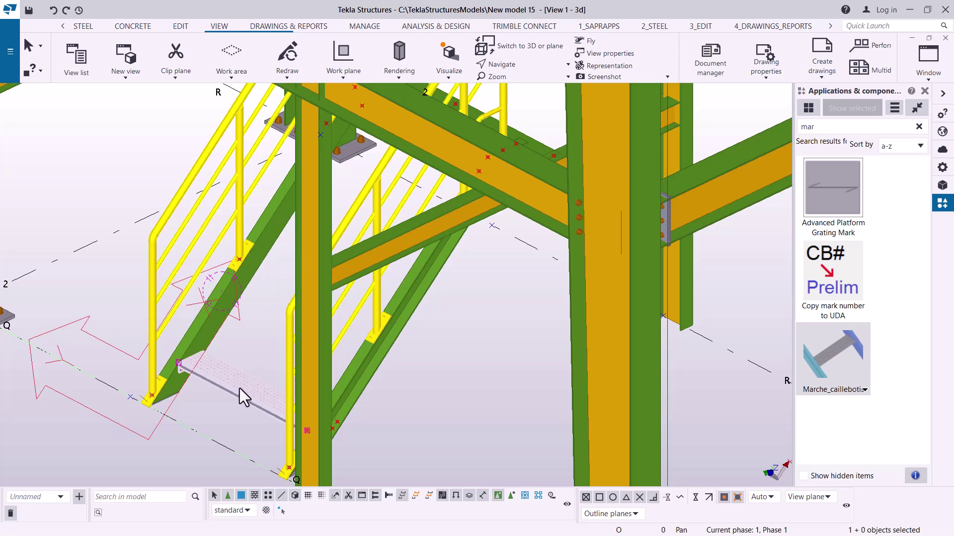
pyautogui.rightClick(239, 388)
pyautogui.moveTo(382, 154)
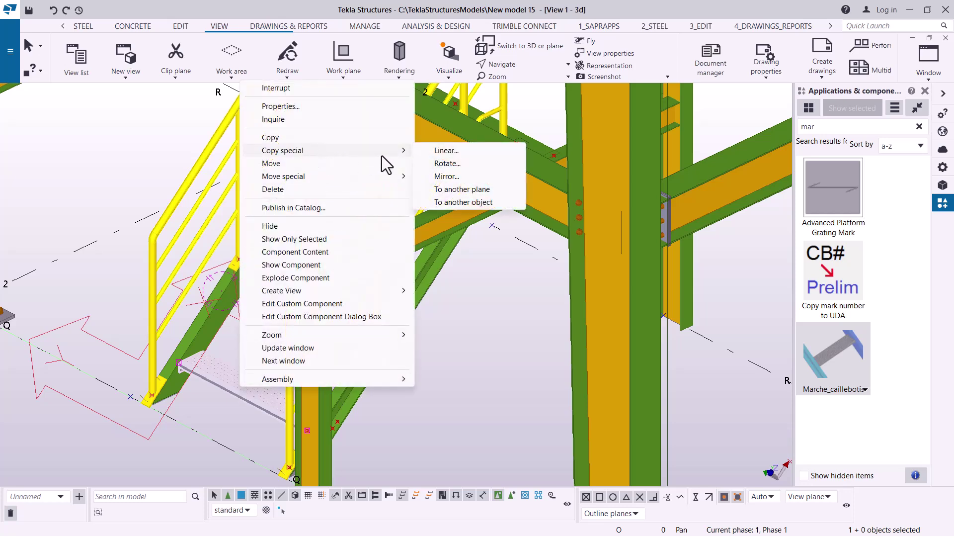
pyautogui.click(443, 151)
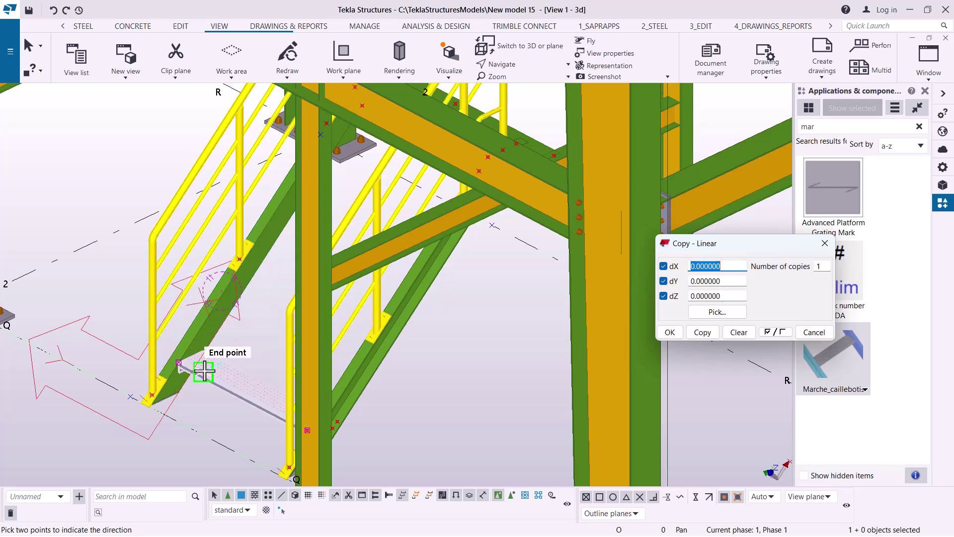
# Orbit toward the landing, then copy the tread 11 times at dX 180 up the stringers
pyautogui.scroll(3, 199, 368)
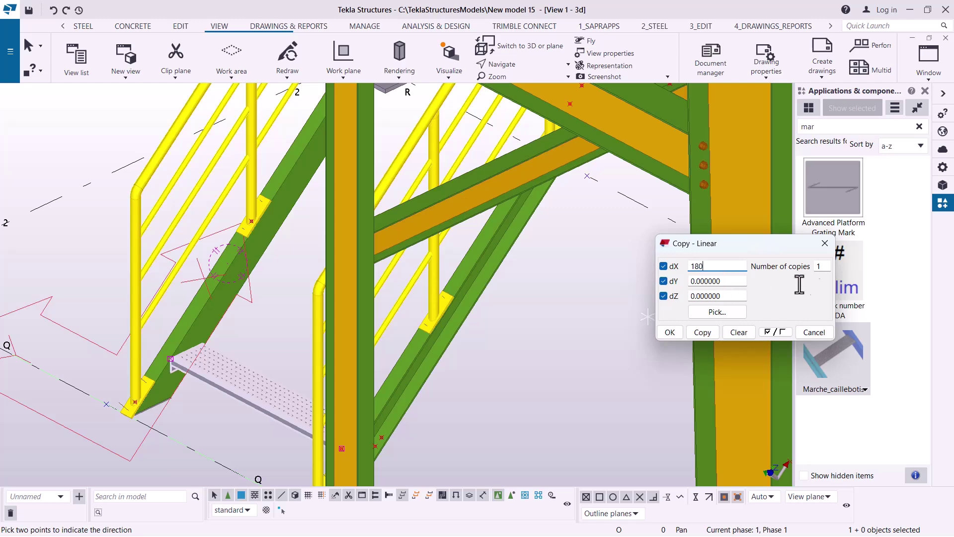
pyautogui.scroll(-5, 318, 353)
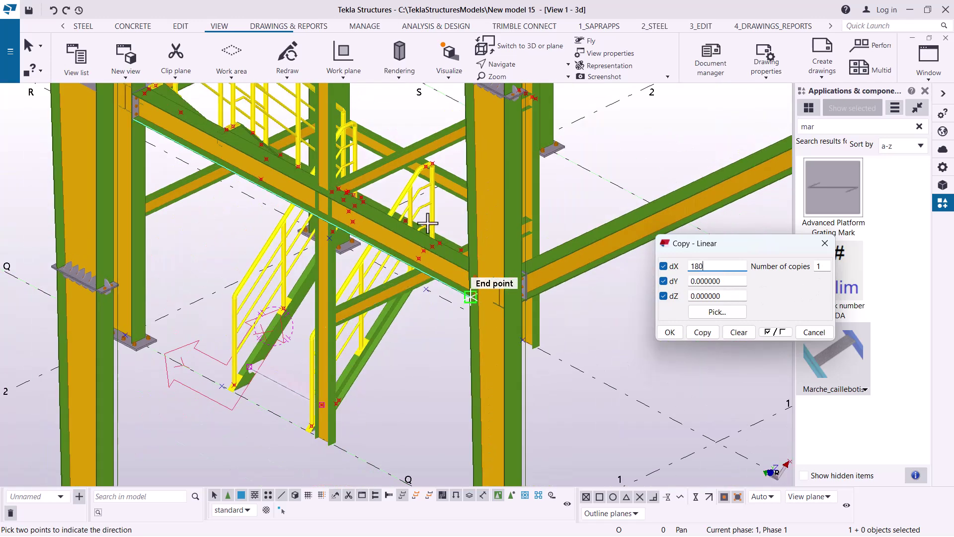
pyautogui.scroll(4, 402, 210)
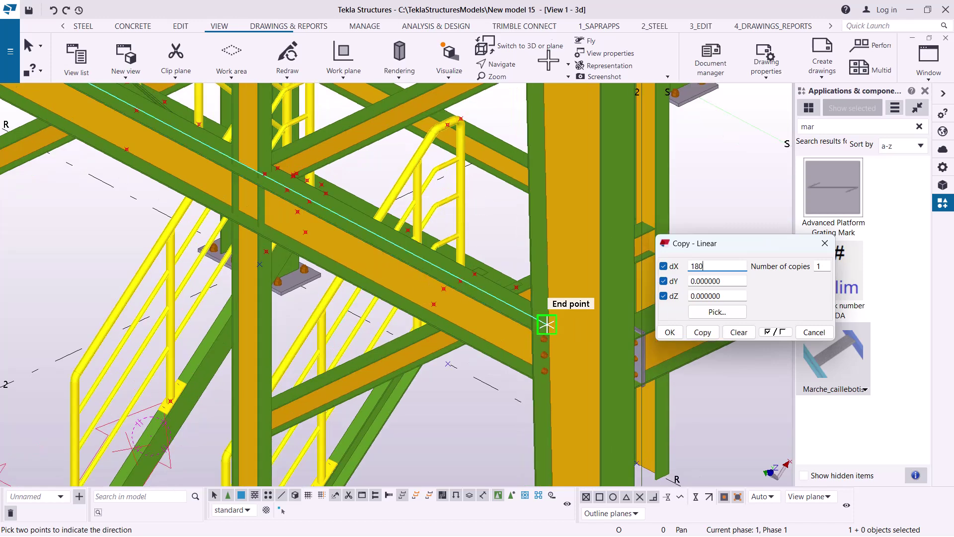
pyautogui.click(516, 65)
pyautogui.click(516, 92)
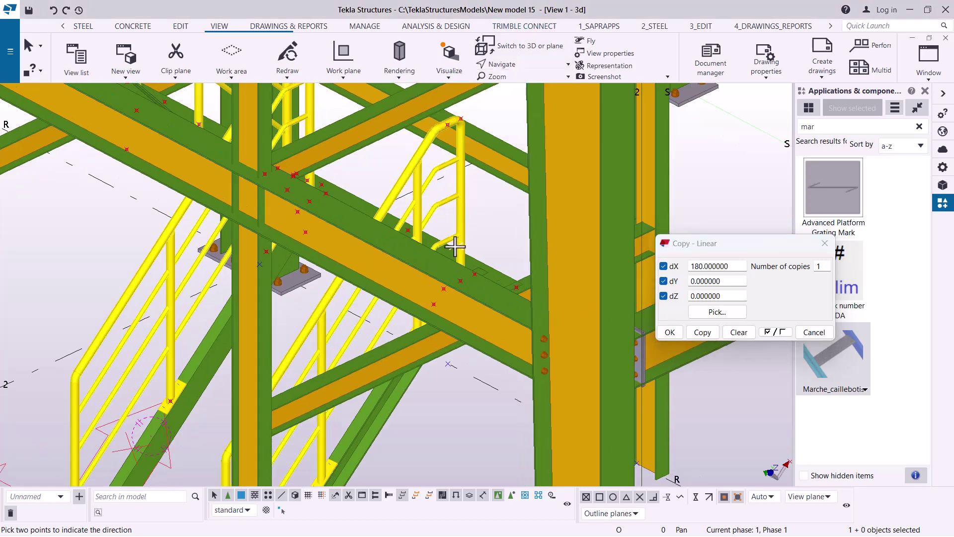
pyautogui.moveTo(462, 244)
pyautogui.mouseDown()
pyautogui.moveTo(463, 279)
pyautogui.moveTo(458, 273)
pyautogui.moveTo(467, 273)
pyautogui.mouseUp()
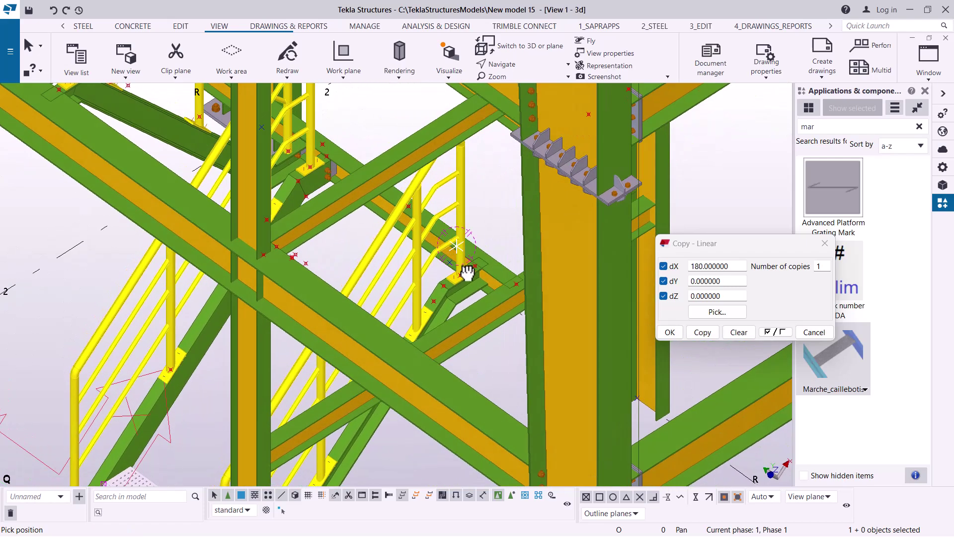
pyautogui.rightClick(395, 113)
pyautogui.press('Escape')
pyautogui.click(823, 266)
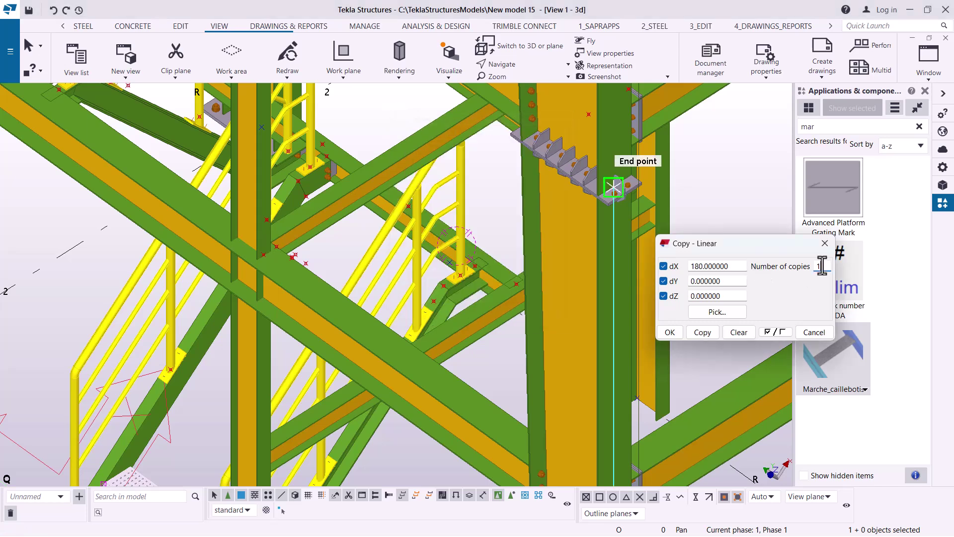
pyautogui.click(703, 333)
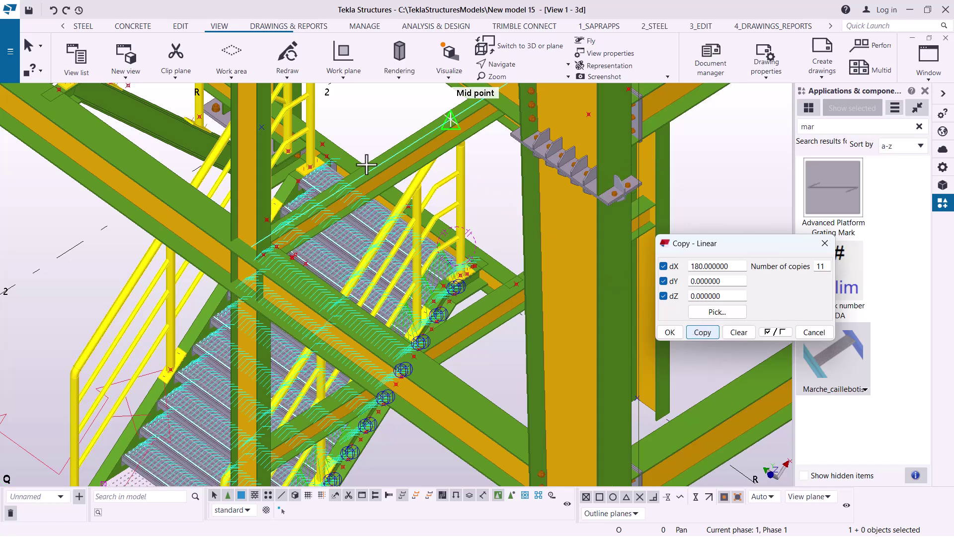
pyautogui.rightClick(352, 118)
pyautogui.scroll(6, 308, 152)
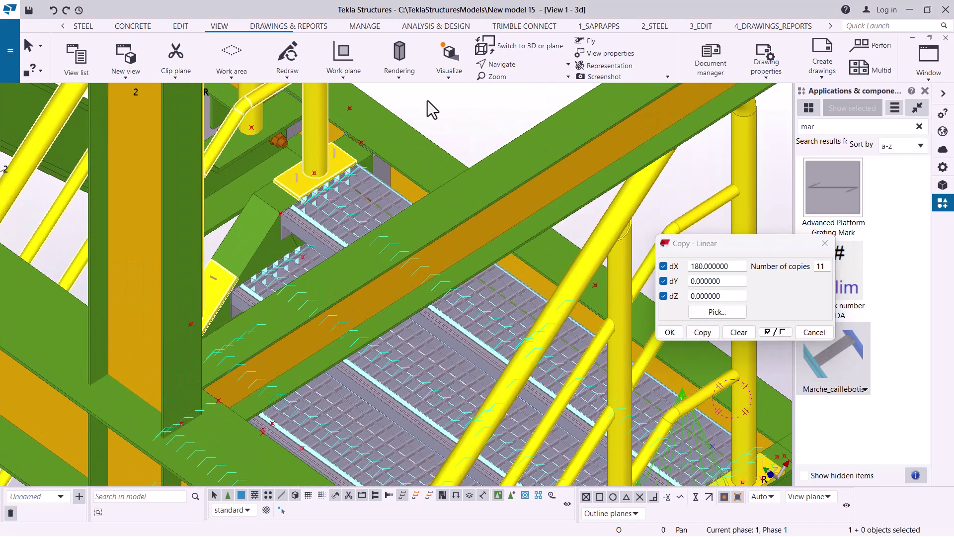
pyautogui.click(502, 64)
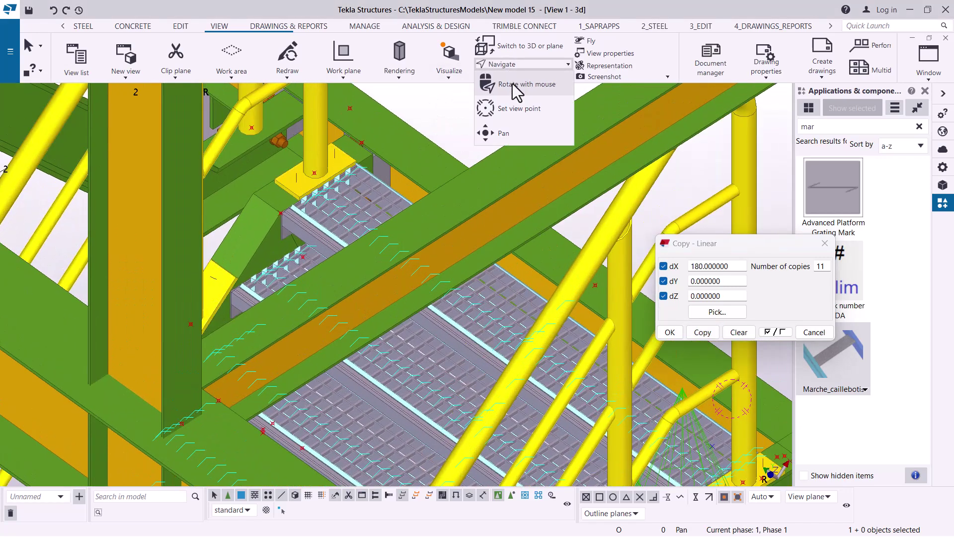
pyautogui.click(517, 87)
pyautogui.moveTo(371, 174)
pyautogui.mouseDown()
pyautogui.moveTo(334, 207)
pyautogui.moveTo(287, 212)
pyautogui.moveTo(332, 159)
pyautogui.mouseUp()
pyautogui.scroll(5, 332, 160)
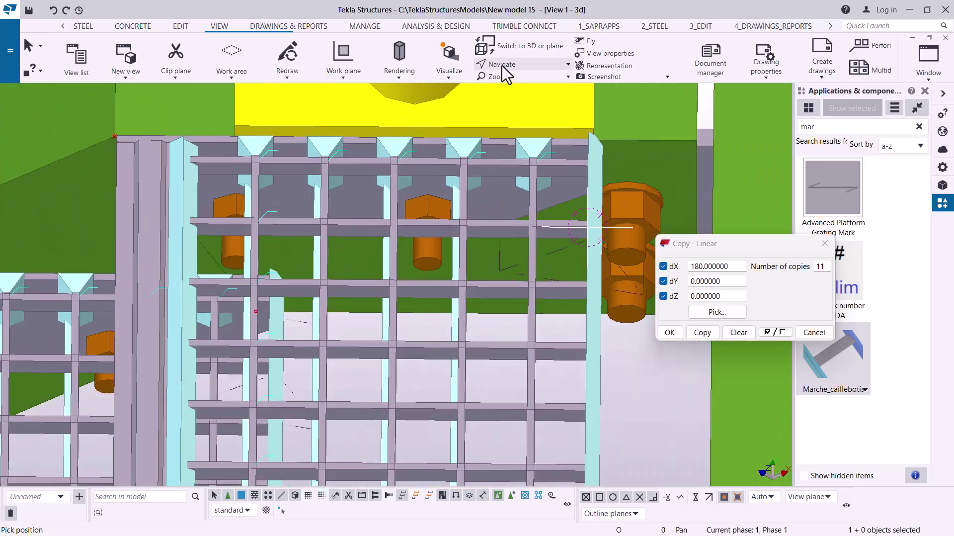
pyautogui.click(515, 62)
pyautogui.click(518, 85)
pyautogui.scroll(-3, 309, 223)
pyautogui.moveTo(308, 224); pyautogui.dragTo(441, 204)
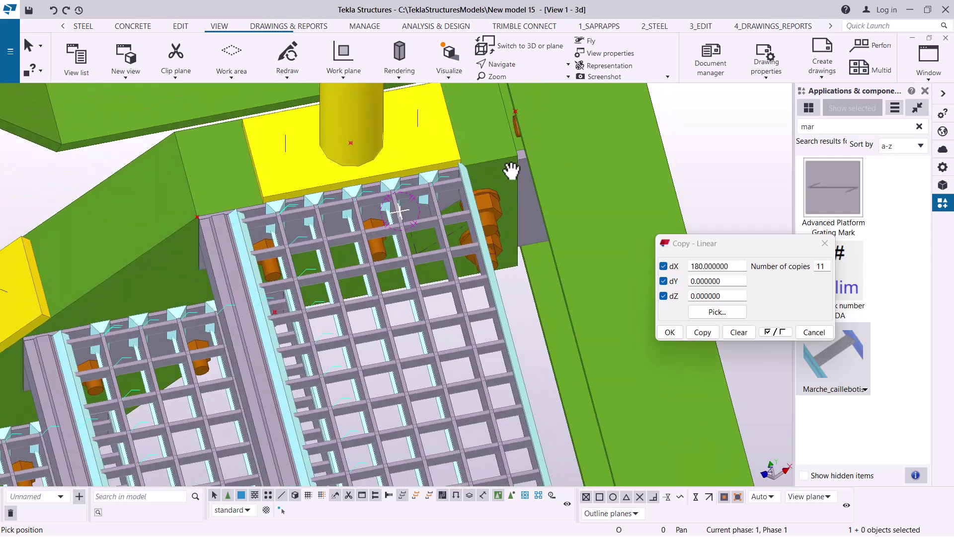
pyautogui.moveTo(536, 171)
pyautogui.mouseDown()
pyautogui.moveTo(527, 171)
pyautogui.moveTo(559, 154)
pyautogui.moveTo(575, 96)
pyautogui.moveTo(590, 94)
pyautogui.moveTo(375, 188)
pyautogui.moveTo(405, 207)
pyautogui.moveTo(401, 132)
pyautogui.moveTo(330, 132)
pyautogui.moveTo(324, 152)
pyautogui.moveTo(303, 149)
pyautogui.moveTo(330, 145)
pyautogui.moveTo(296, 147)
pyautogui.moveTo(335, 145)
pyautogui.moveTo(352, 252)
pyautogui.moveTo(371, 278)
pyautogui.moveTo(400, 283)
pyautogui.moveTo(372, 277)
pyautogui.moveTo(320, 128)
pyautogui.moveTo(330, 128)
pyautogui.moveTo(404, 231)
pyautogui.moveTo(438, 231)
pyautogui.moveTo(496, 182)
pyautogui.mouseUp()
pyautogui.moveTo(437, 230)
pyautogui.mouseDown()
pyautogui.moveTo(471, 330)
pyautogui.moveTo(515, 355)
pyautogui.moveTo(518, 375)
pyautogui.moveTo(455, 249)
pyautogui.moveTo(437, 244)
pyautogui.moveTo(462, 227)
pyautogui.moveTo(423, 235)
pyautogui.mouseUp()
pyautogui.moveTo(343, 209); pyautogui.dragTo(345, 260)
pyautogui.rightClick(497, 188)
pyautogui.click(522, 193)
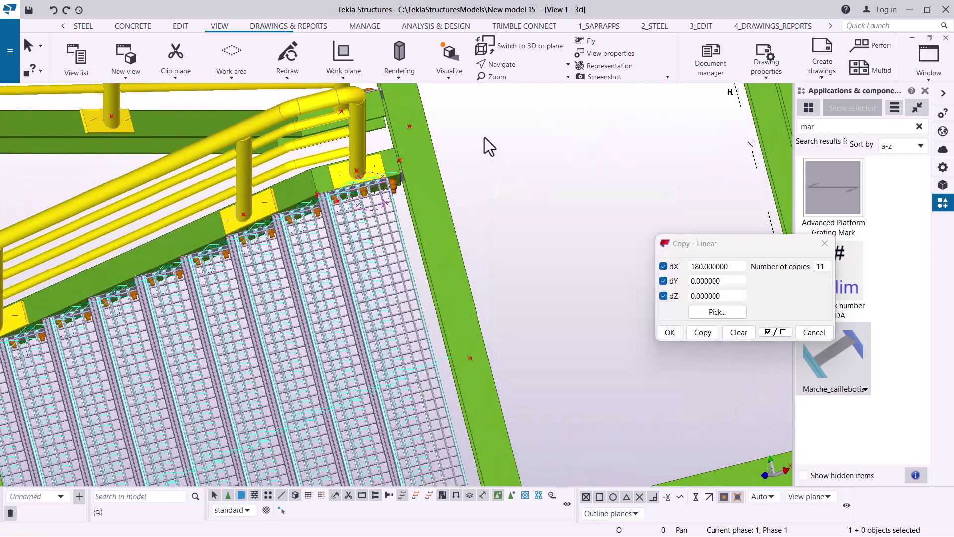
pyautogui.rightClick(485, 137)
pyautogui.click(518, 145)
pyautogui.rightClick(490, 145)
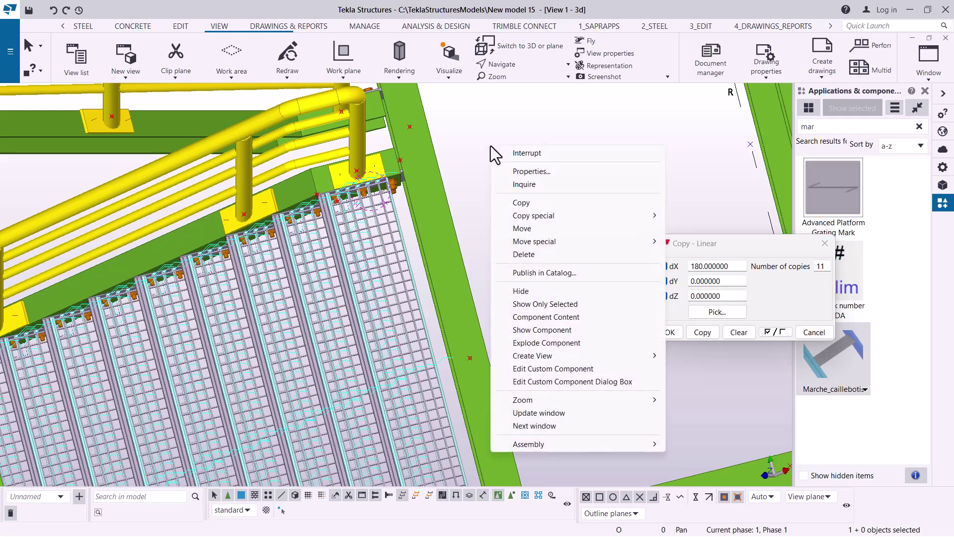
pyautogui.click(475, 141)
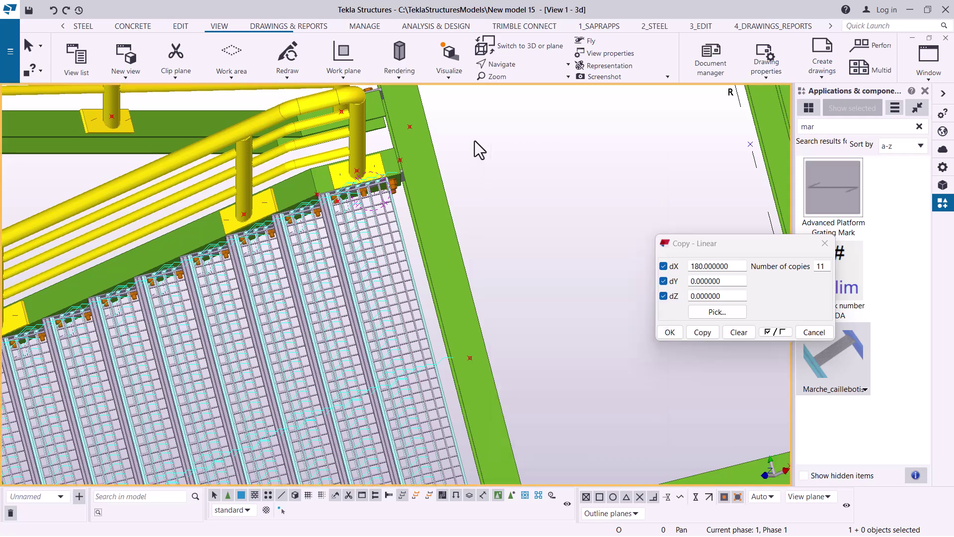
pyautogui.rightClick(477, 142)
pyautogui.click(530, 210)
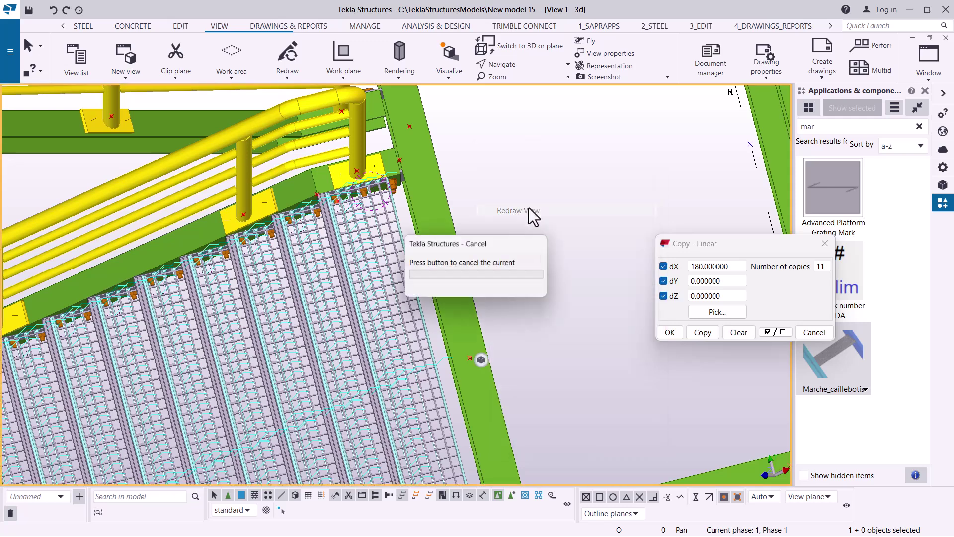
pyautogui.click(512, 65)
pyautogui.click(518, 86)
pyautogui.click(393, 251)
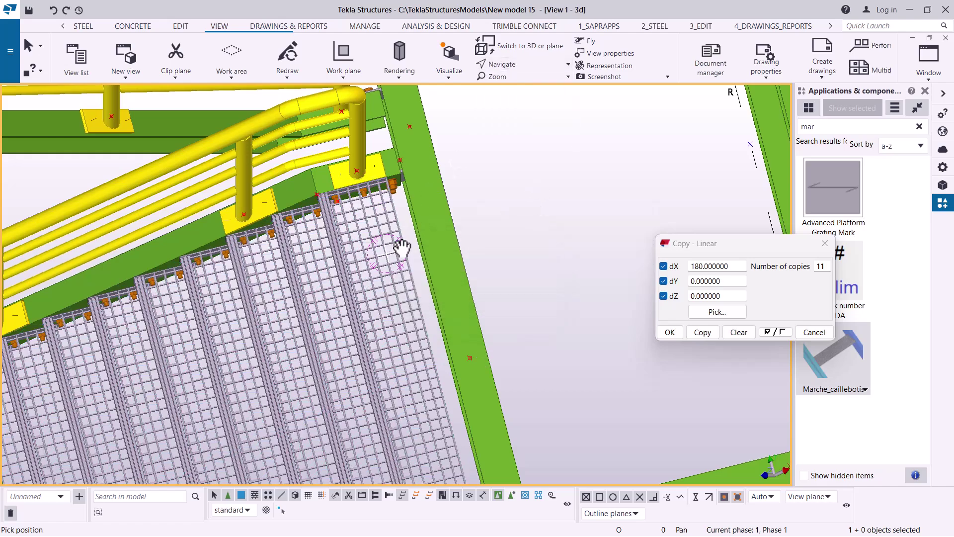
pyautogui.scroll(5, 393, 251)
pyautogui.scroll(-3, 467, 149)
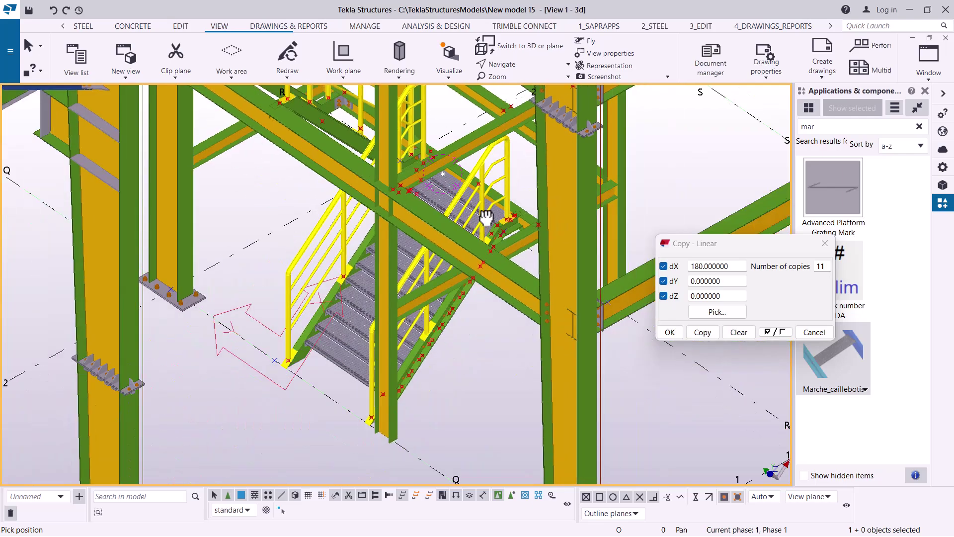
pyautogui.scroll(8, 465, 238)
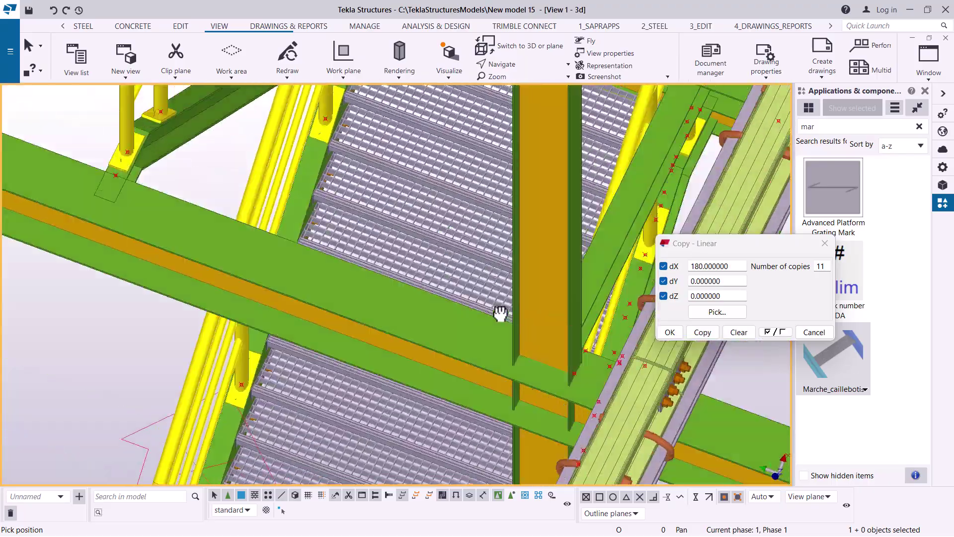
pyautogui.moveTo(500, 313); pyautogui.dragTo(295, 373, button='middle')
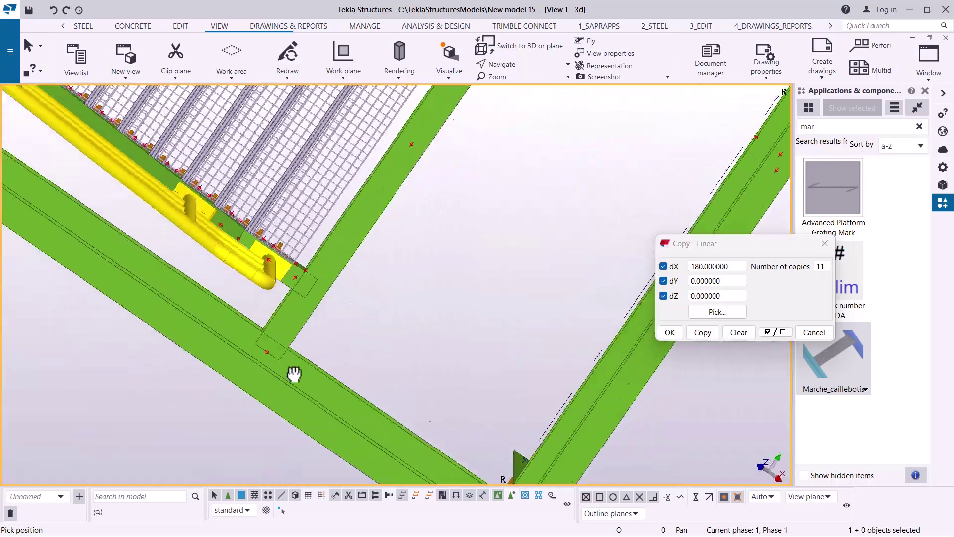
pyautogui.scroll(-5, 343, 343)
pyautogui.keyDown('ctrl'); pyautogui.moveTo(372, 294); pyautogui.dragTo(445, 166, button='middle'); pyautogui.keyUp('ctrl')
pyautogui.scroll(-5, 254, 106)
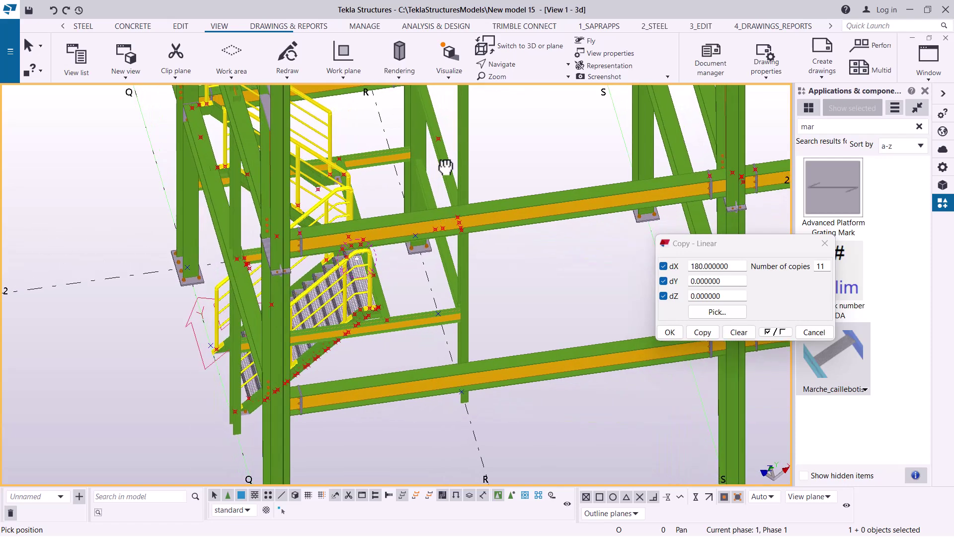